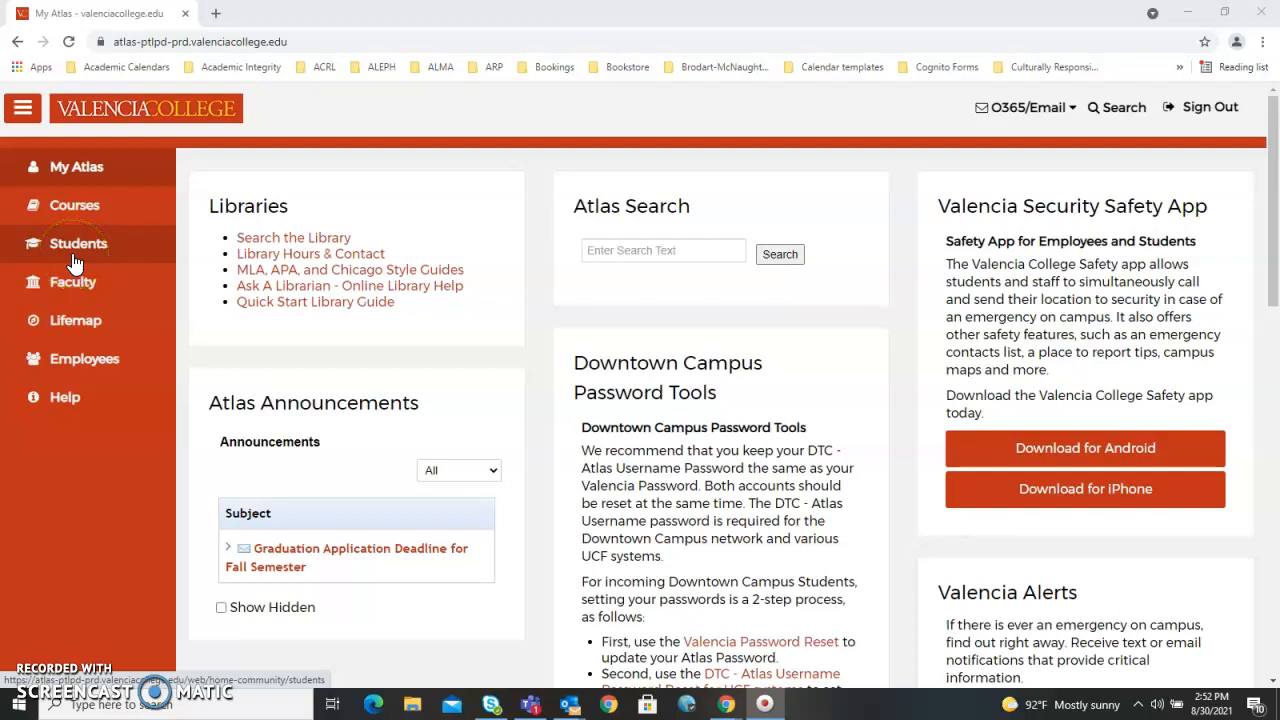
Open the Academic Search Complete (EBSCO) database from the college library's A-Z database list.
click(259, 243)
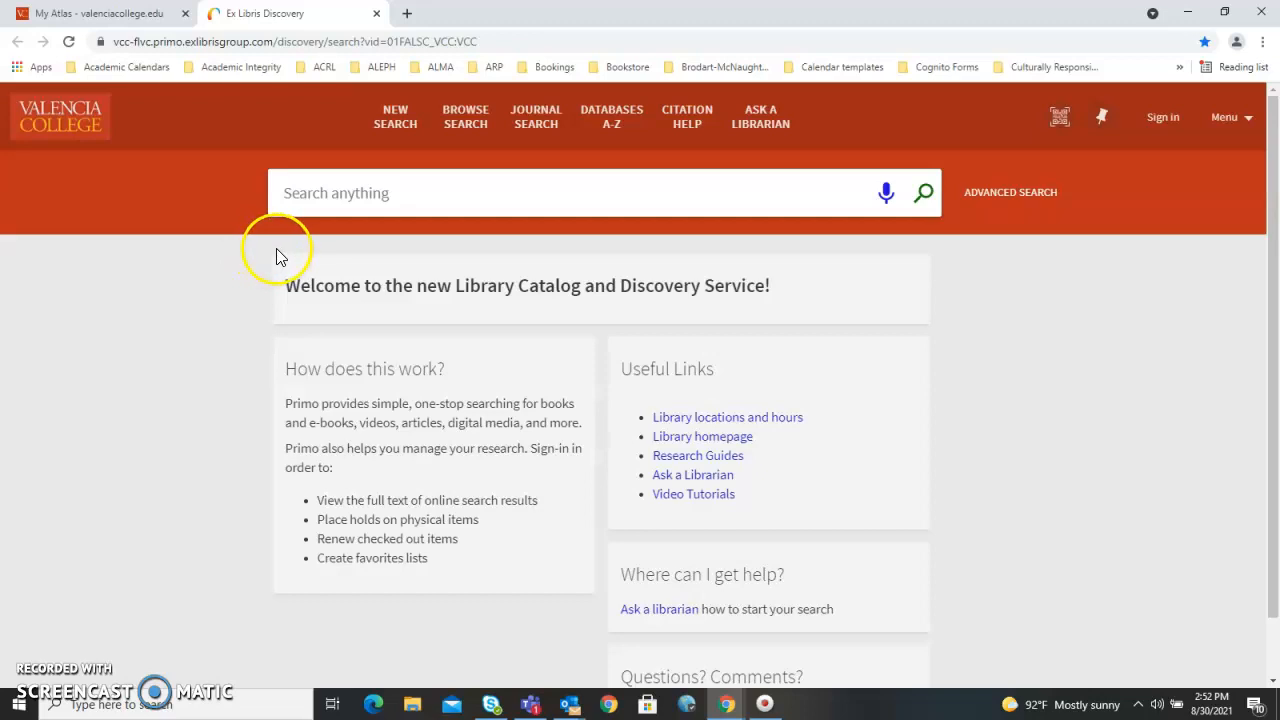
click(613, 131)
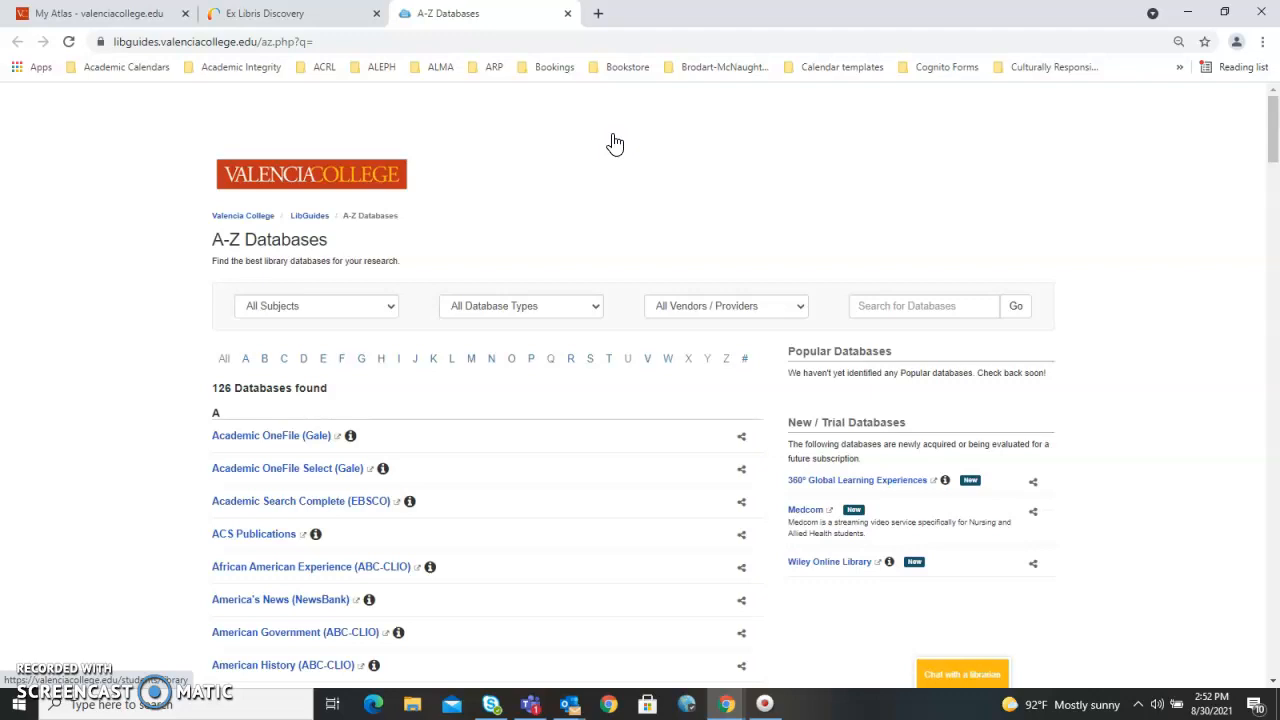
click(278, 510)
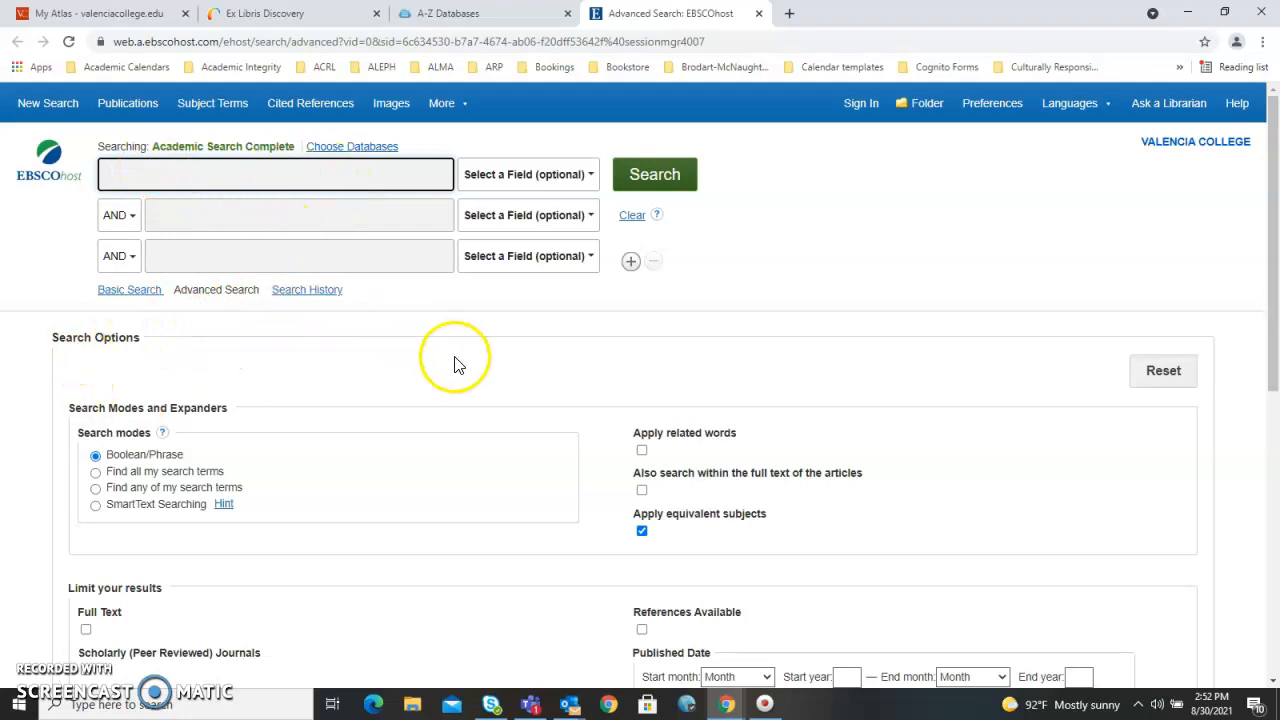
Search the database for "travel abroad" without restricting it to a specific field.
scroll(340, 350, down, 2)
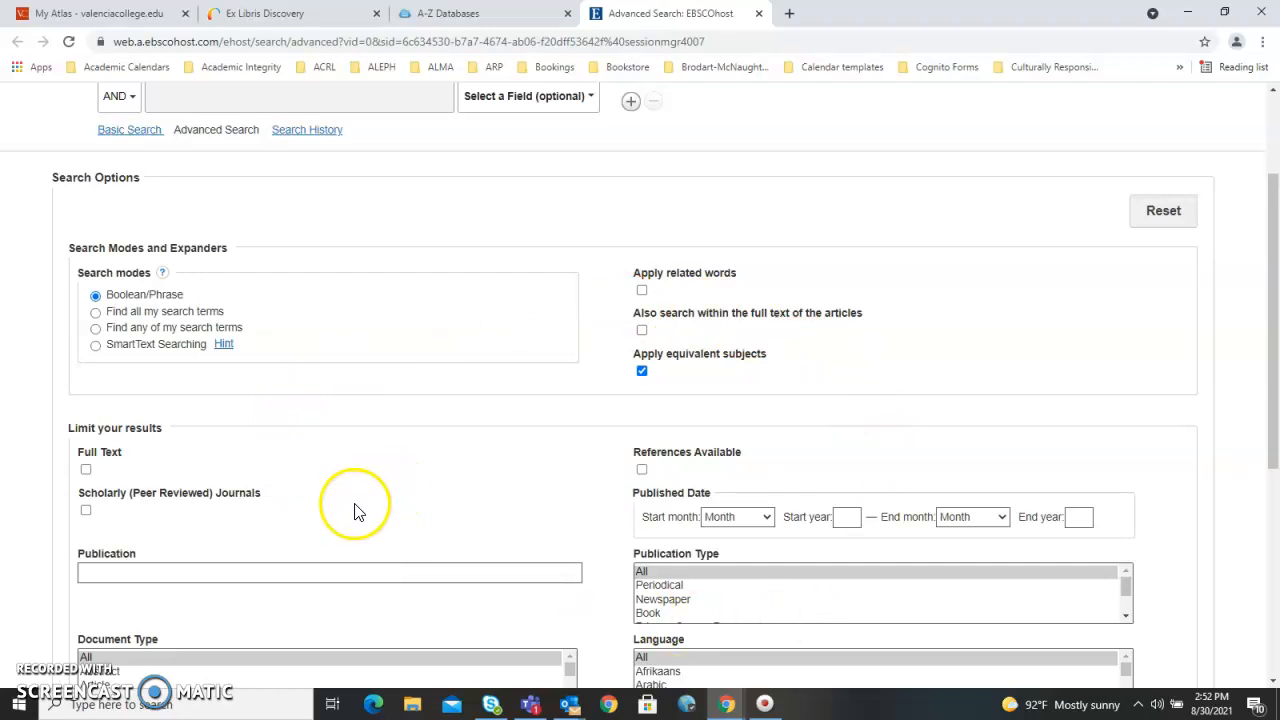
scroll(335, 597, up, 1)
scroll(335, 597, up, 3)
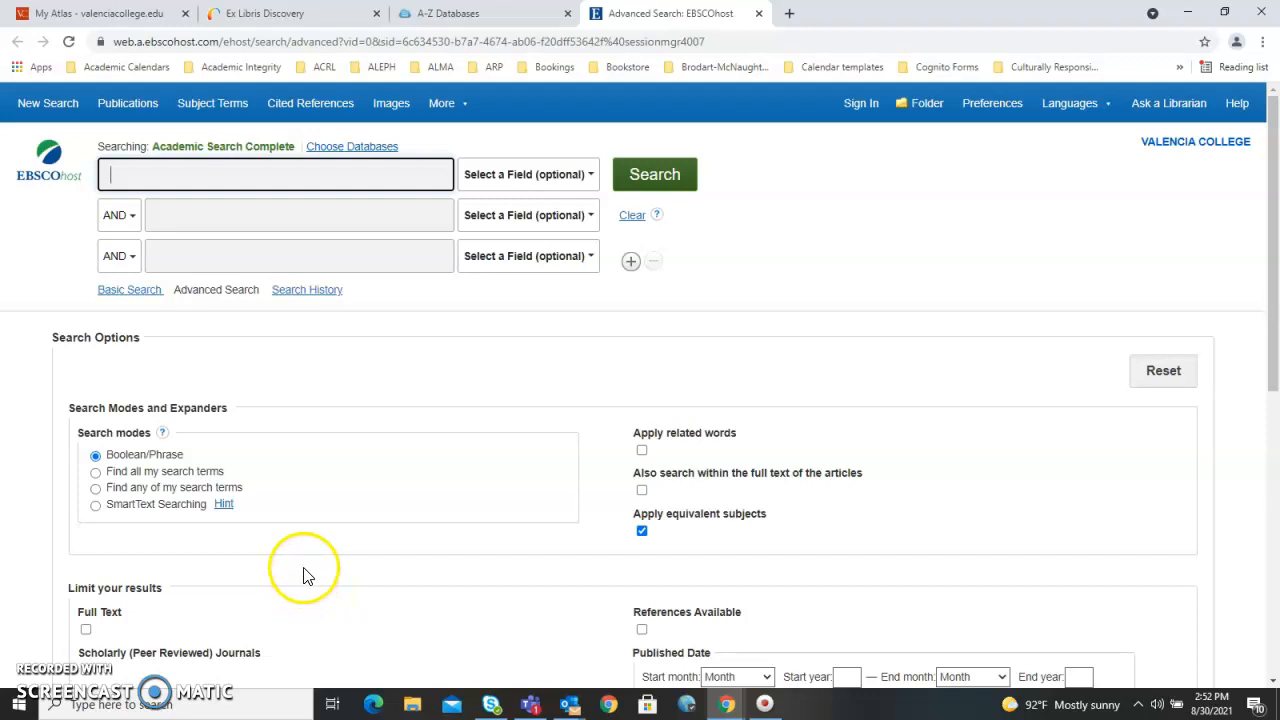
click(180, 175)
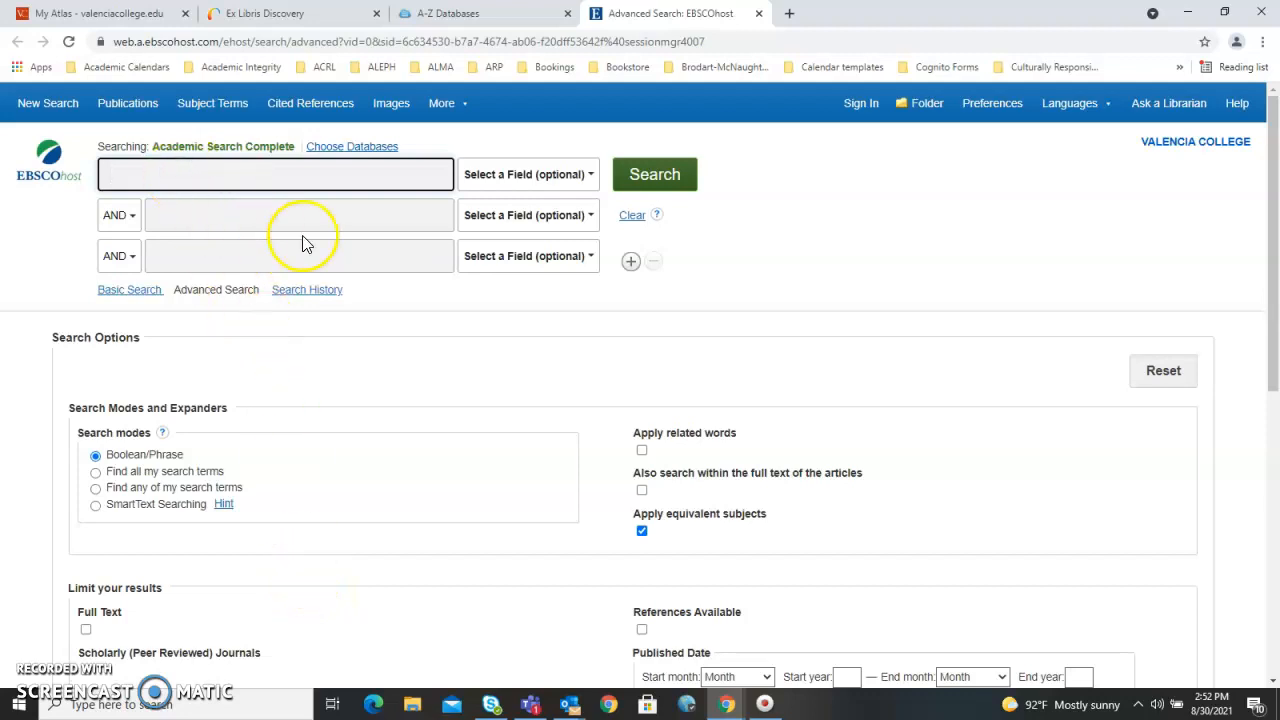
text(t)
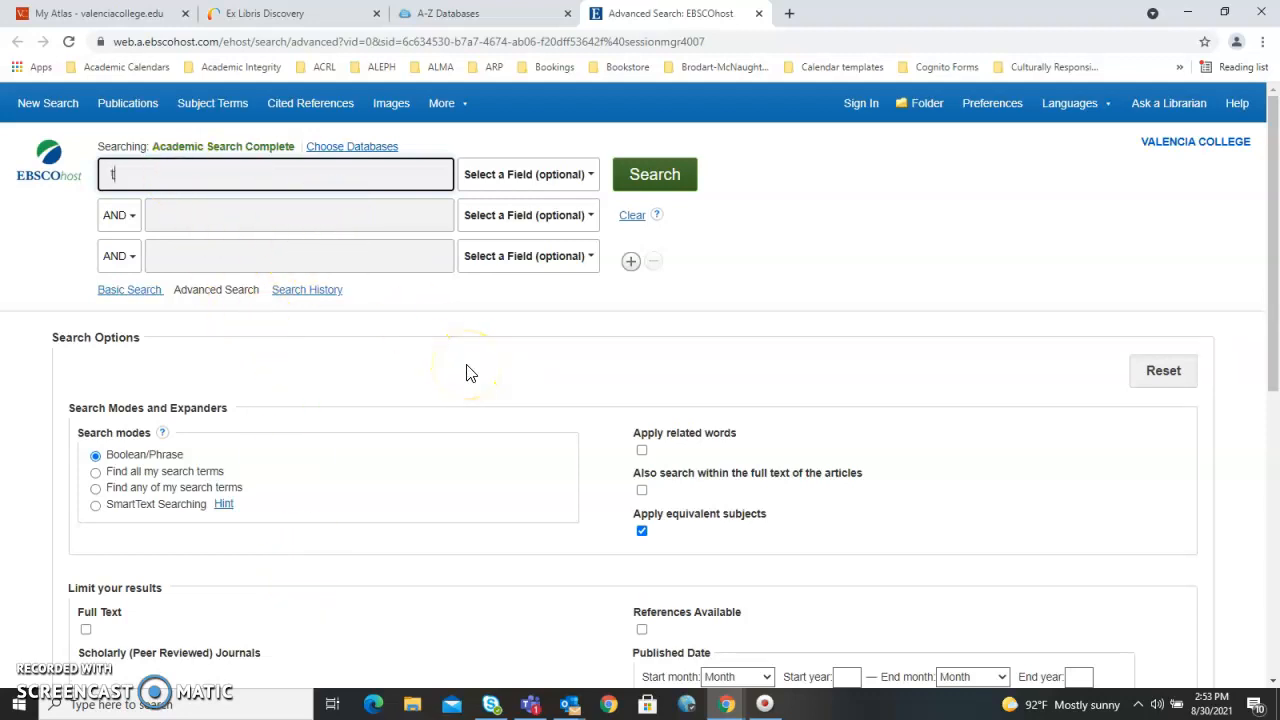
text(ravel)
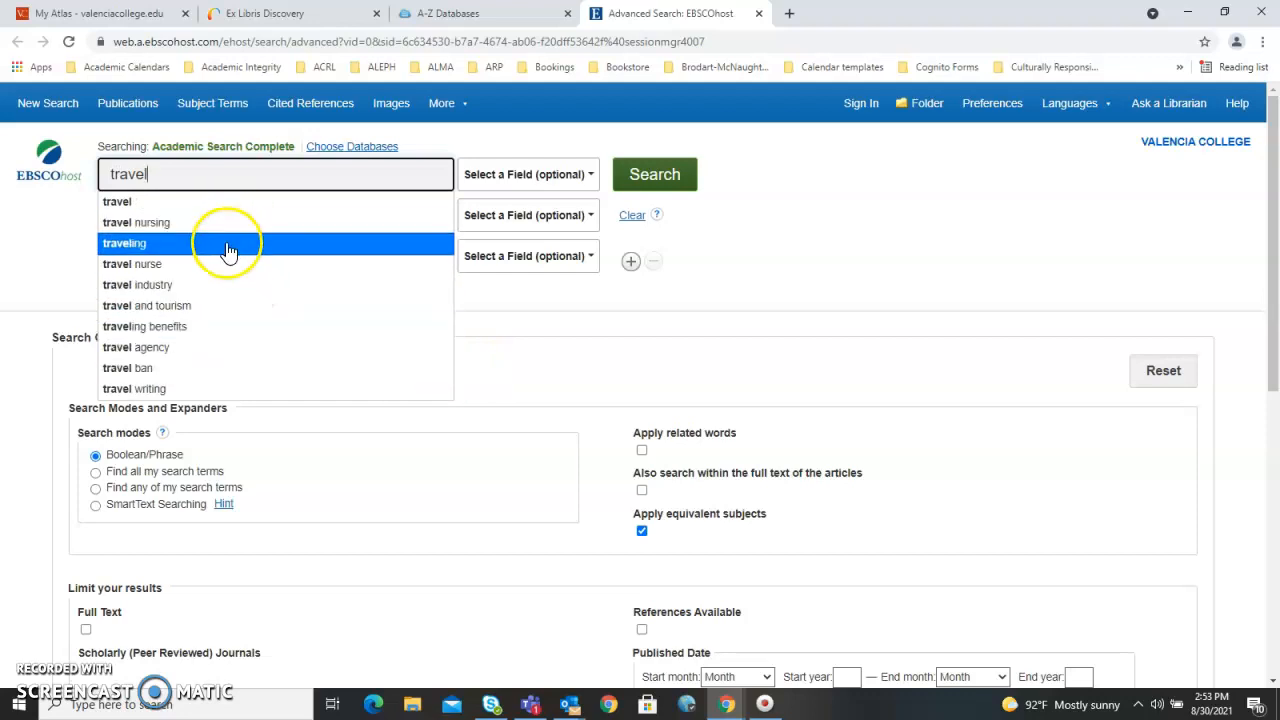
text( abroad)
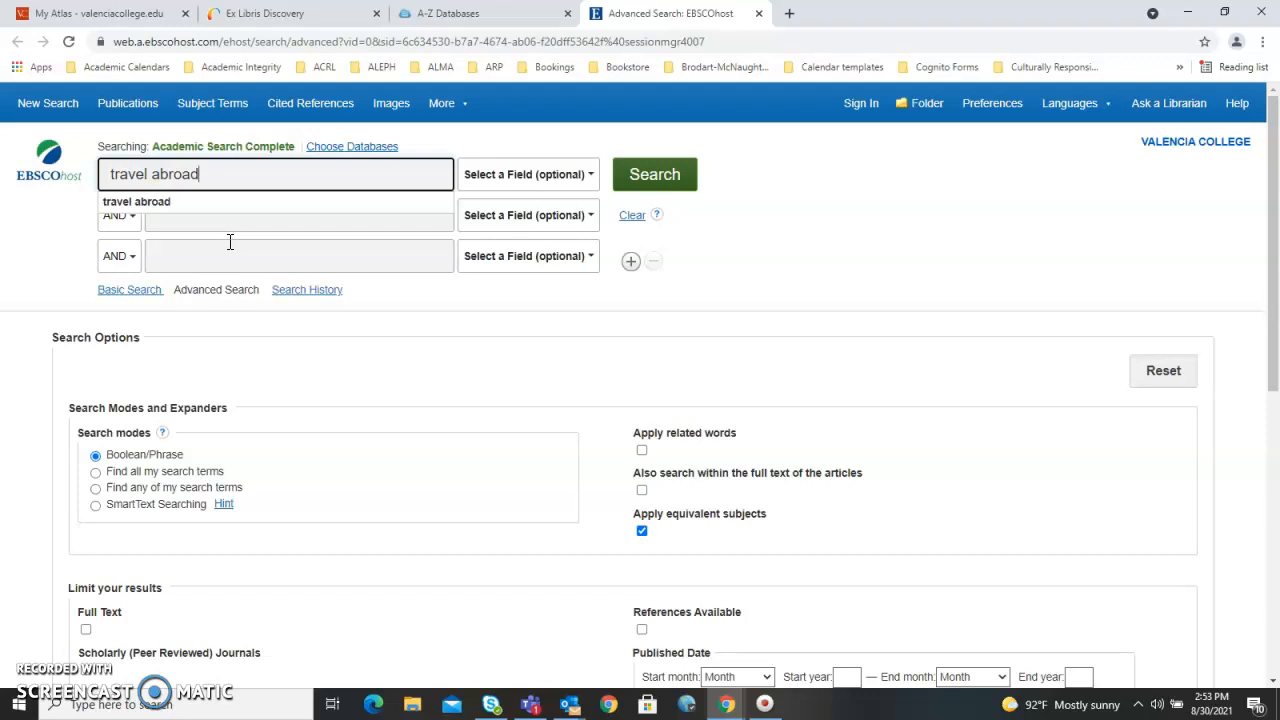
click(220, 174)
click(588, 174)
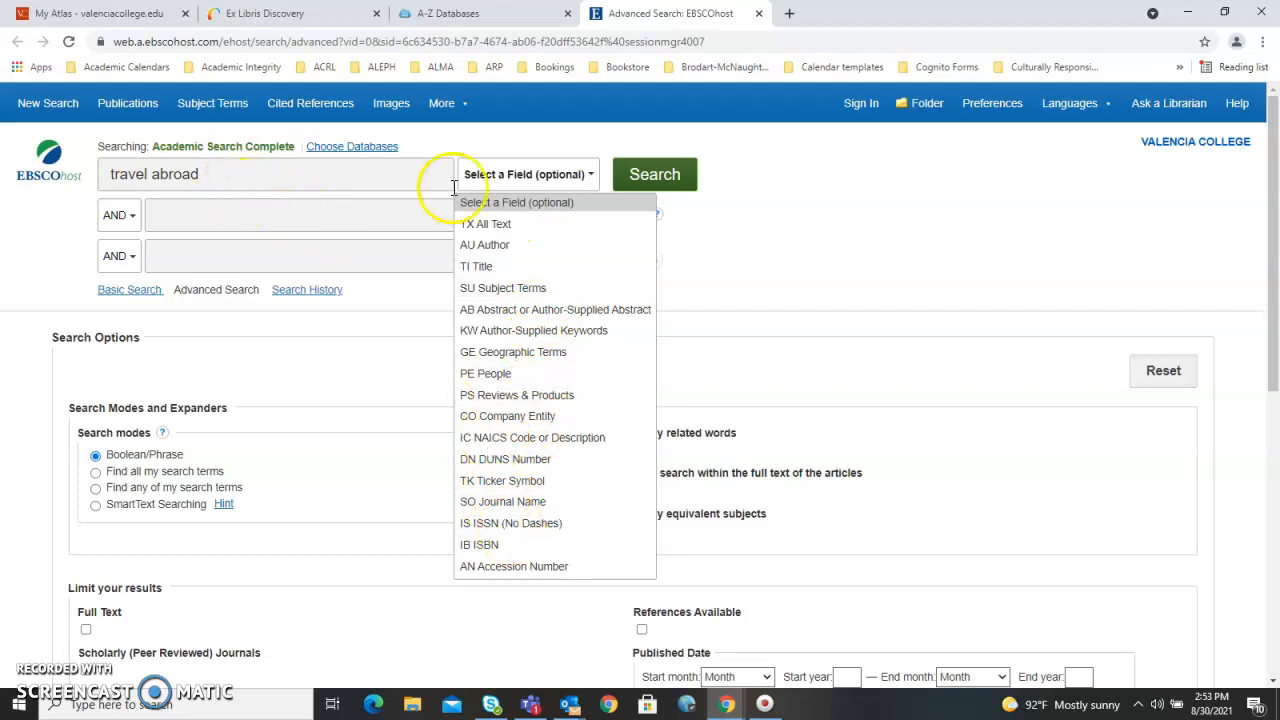
click(778, 240)
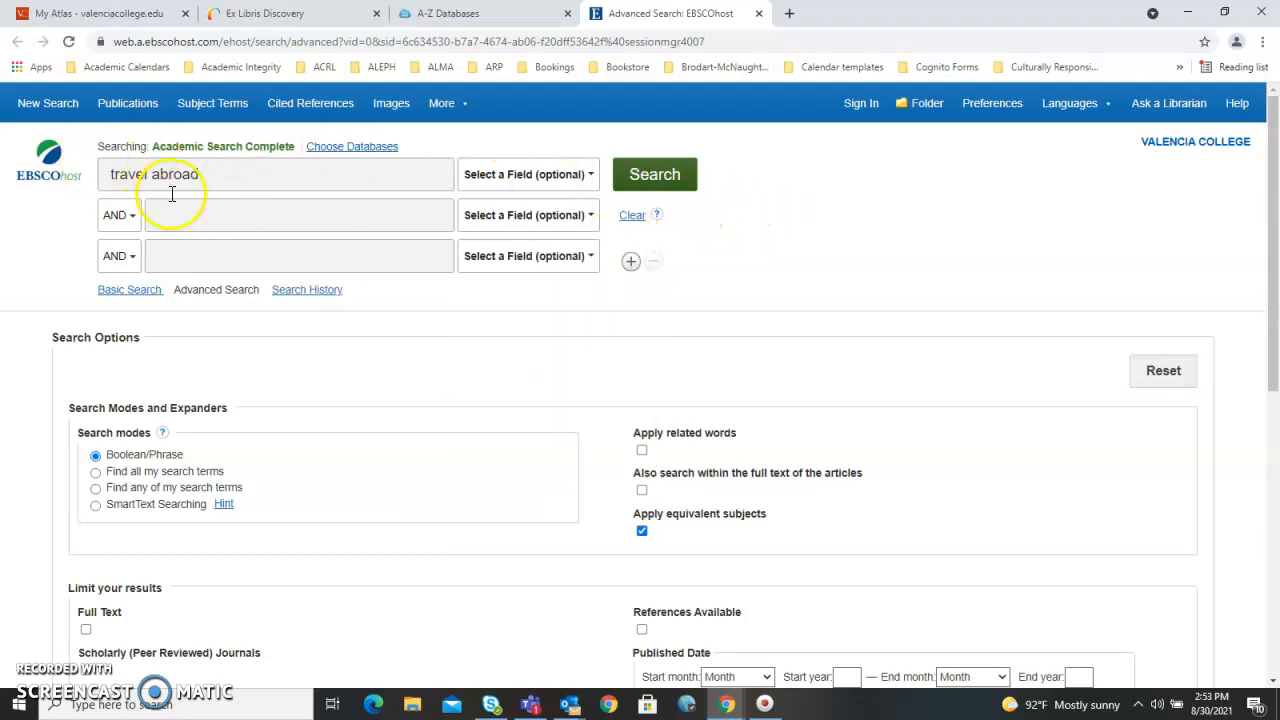
click(650, 176)
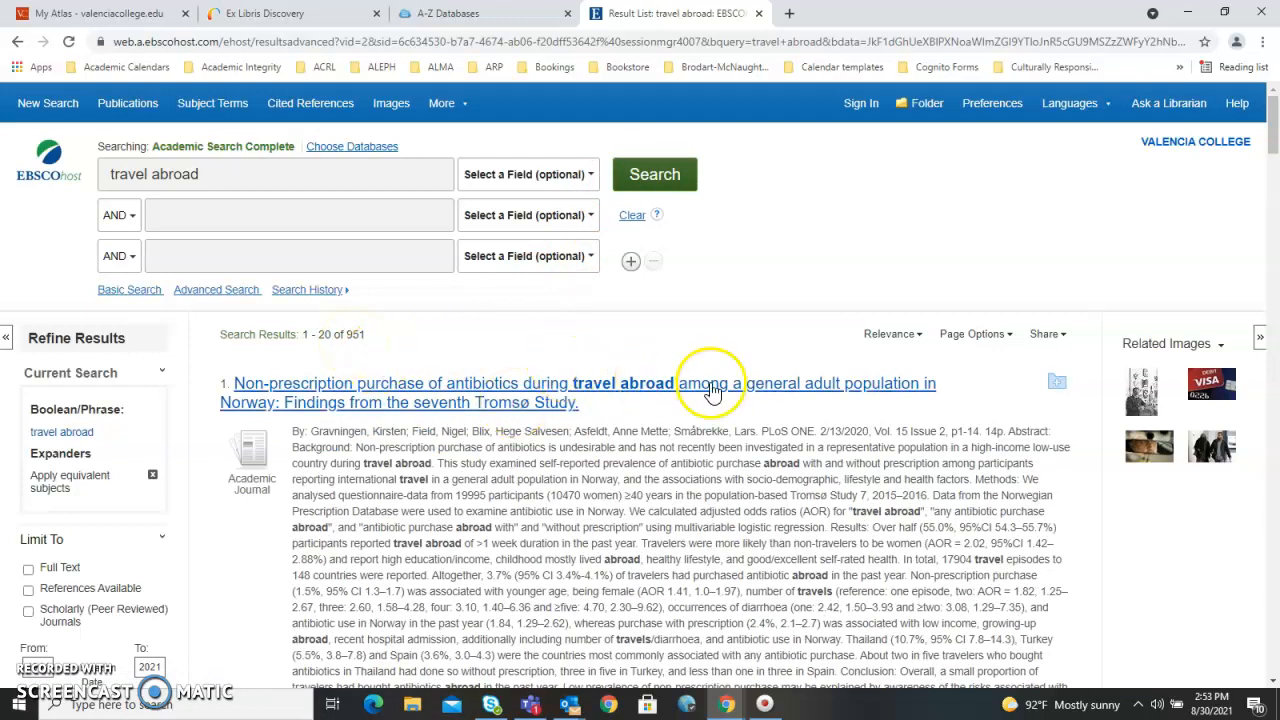
Review the available sort orders for the search results, keeping Relevance.
click(921, 345)
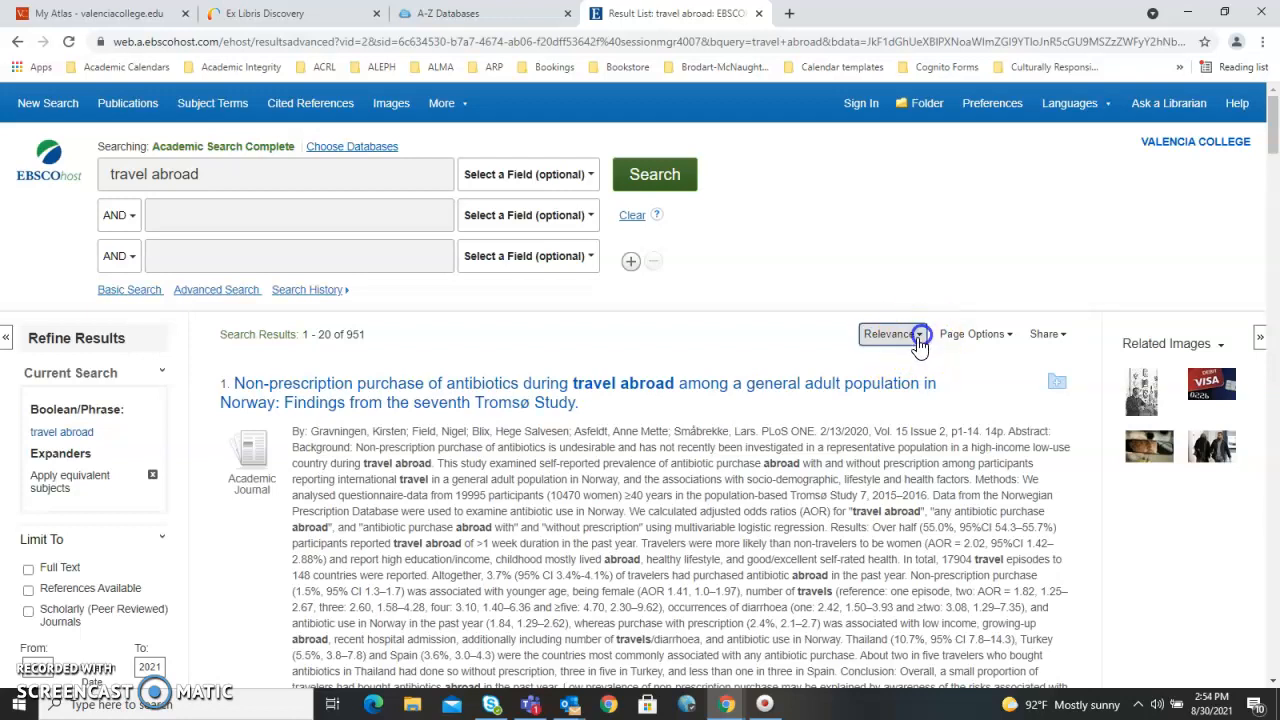
click(921, 338)
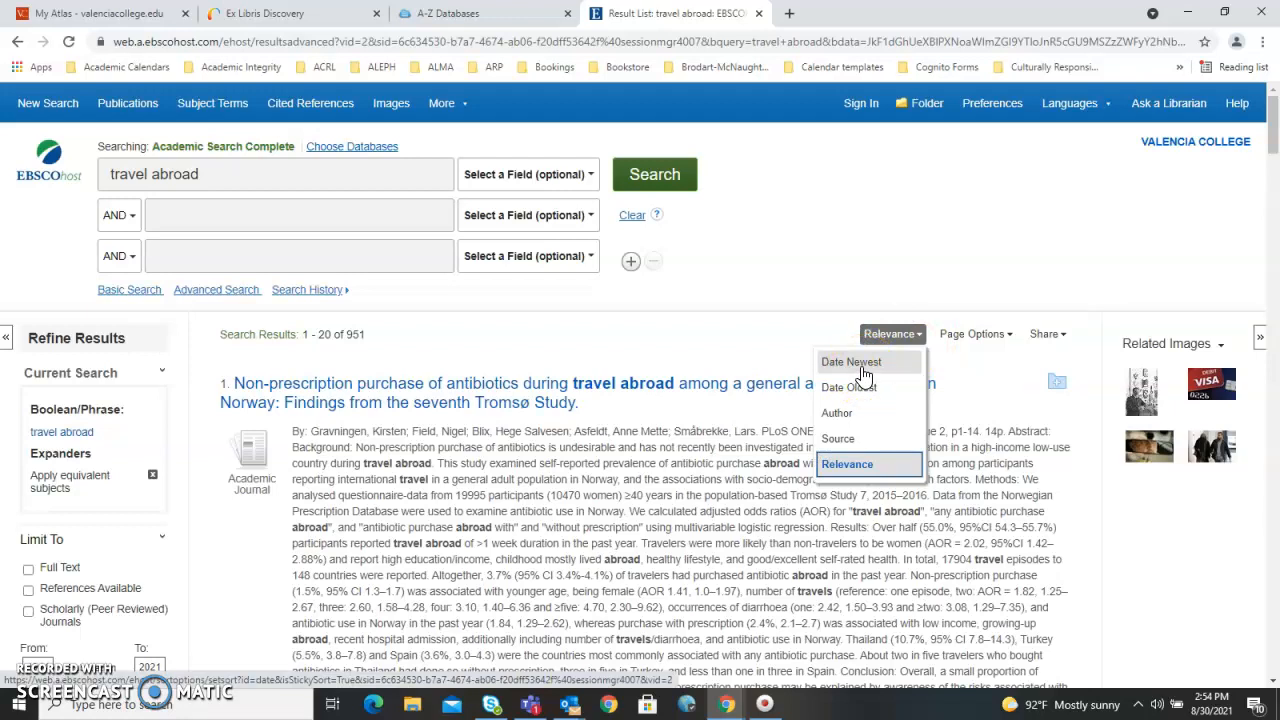
click(864, 395)
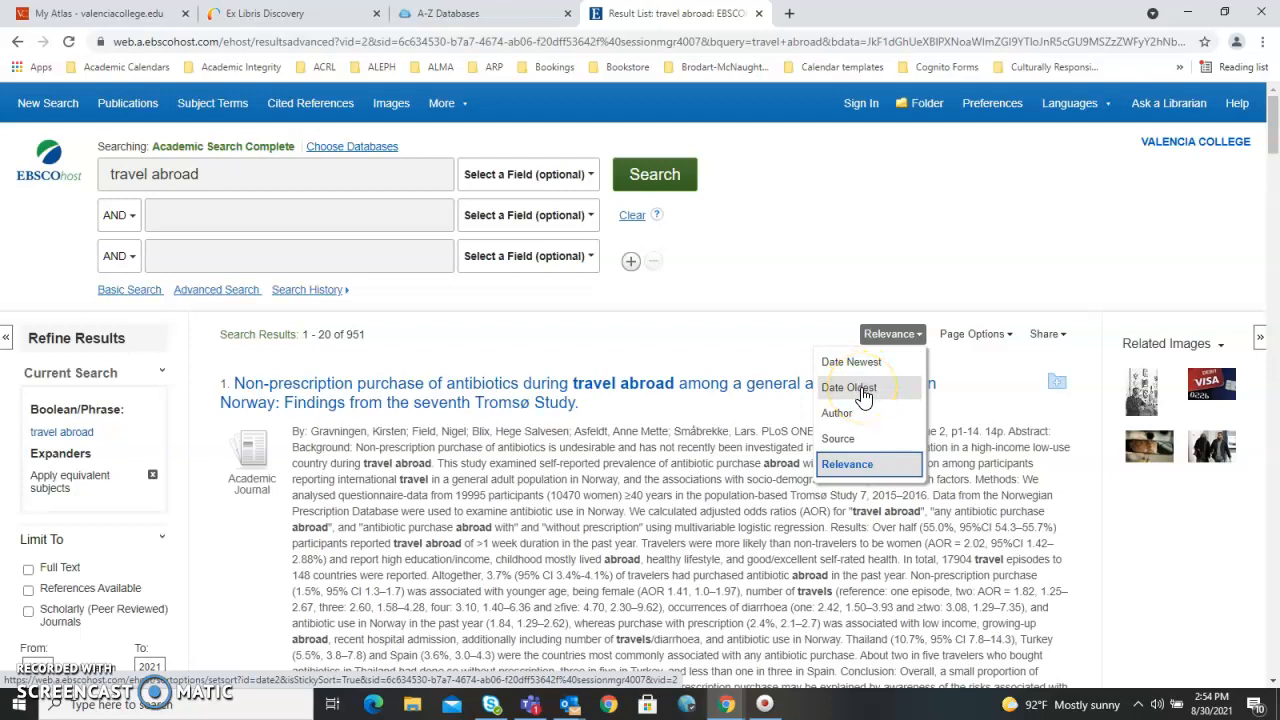
click(840, 426)
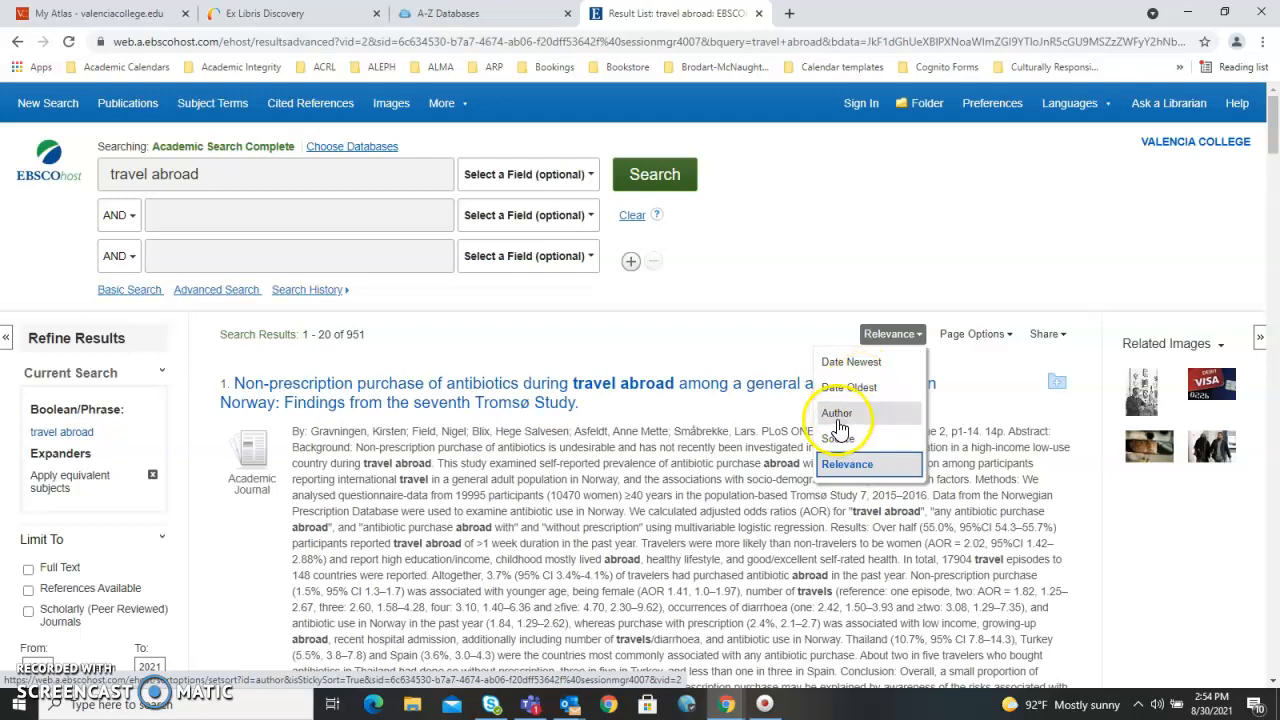
click(645, 350)
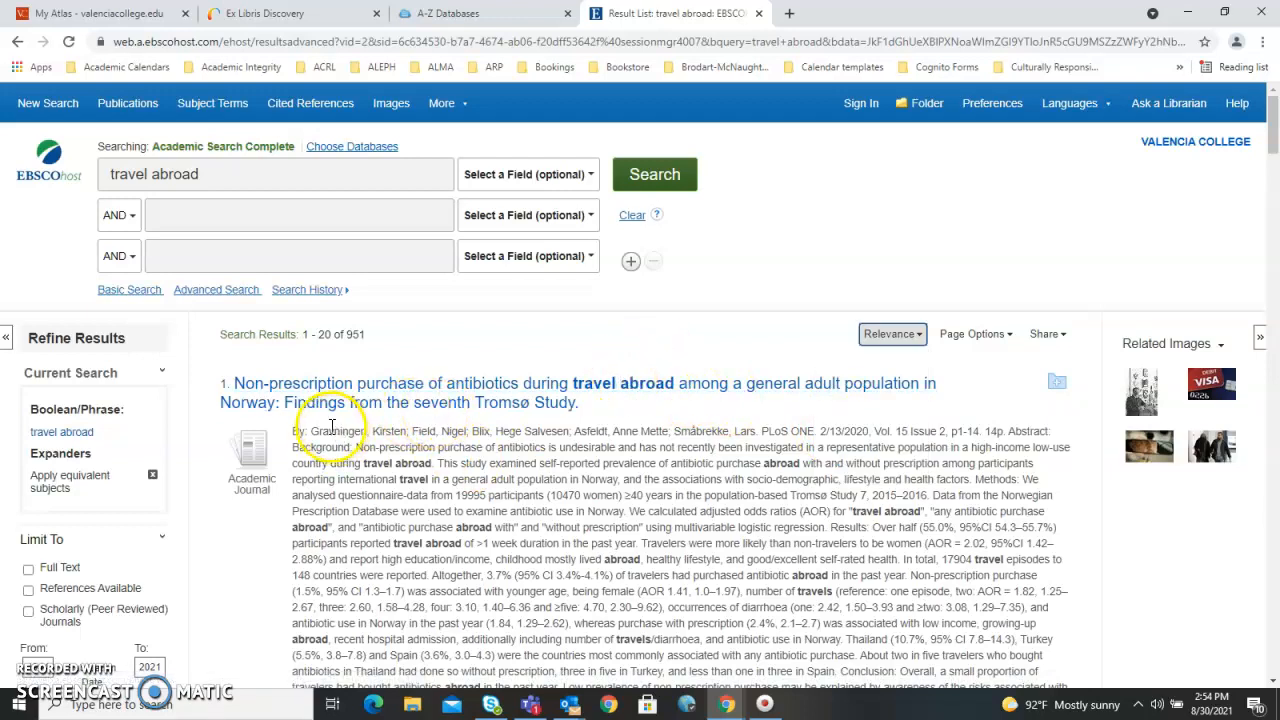
Limit the results to full text and to publication dates from 2000 to 2021.
scroll(70, 495, down, 1)
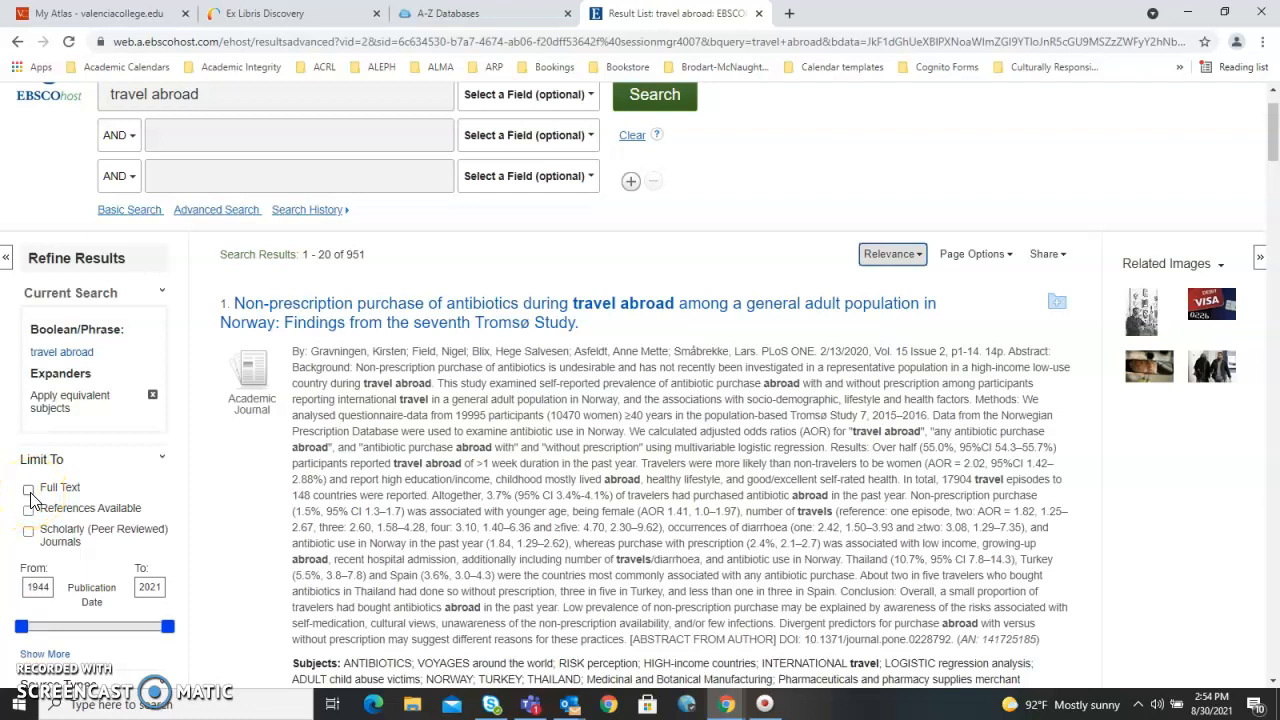
click(29, 490)
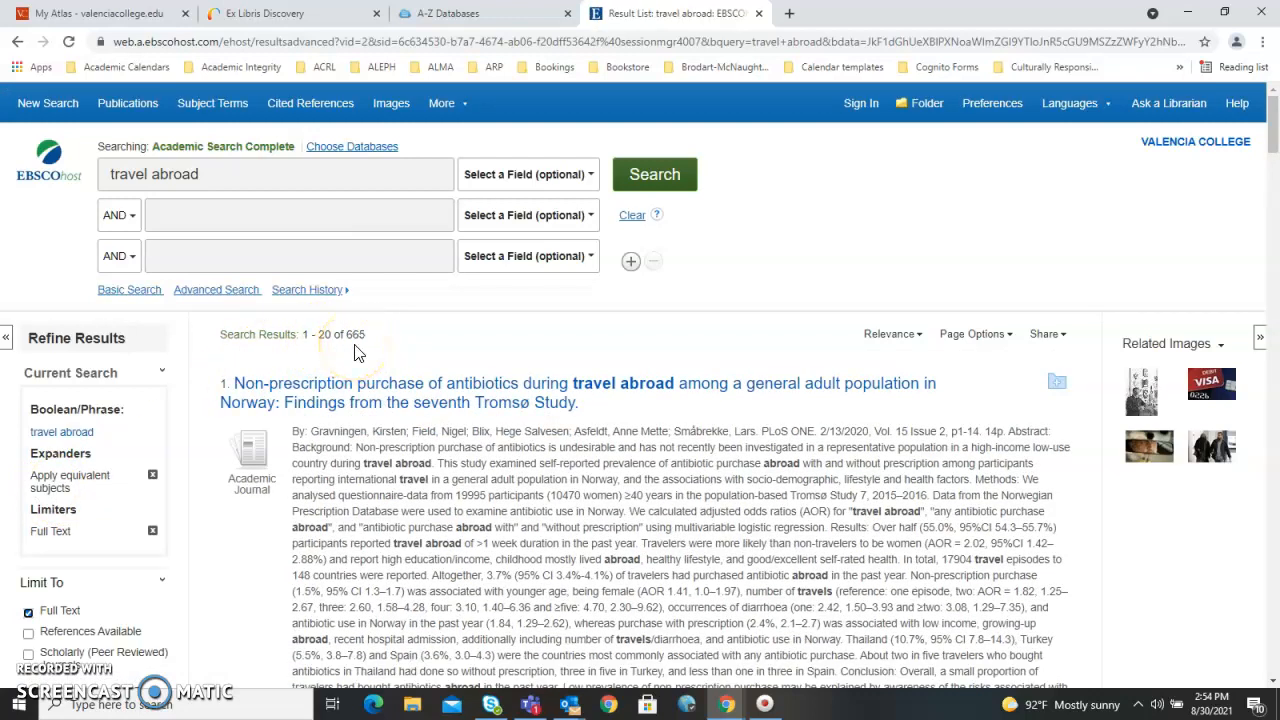
scroll(108, 455, down, 3)
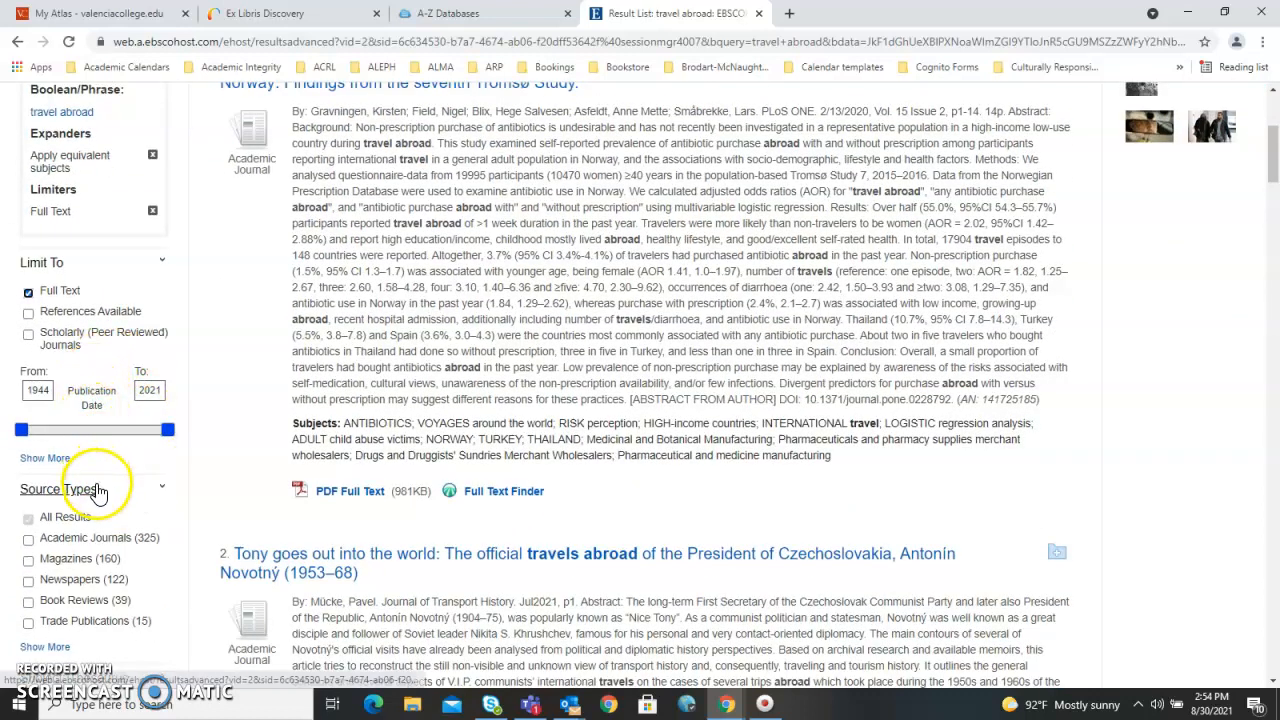
scroll(98, 505, down, 1)
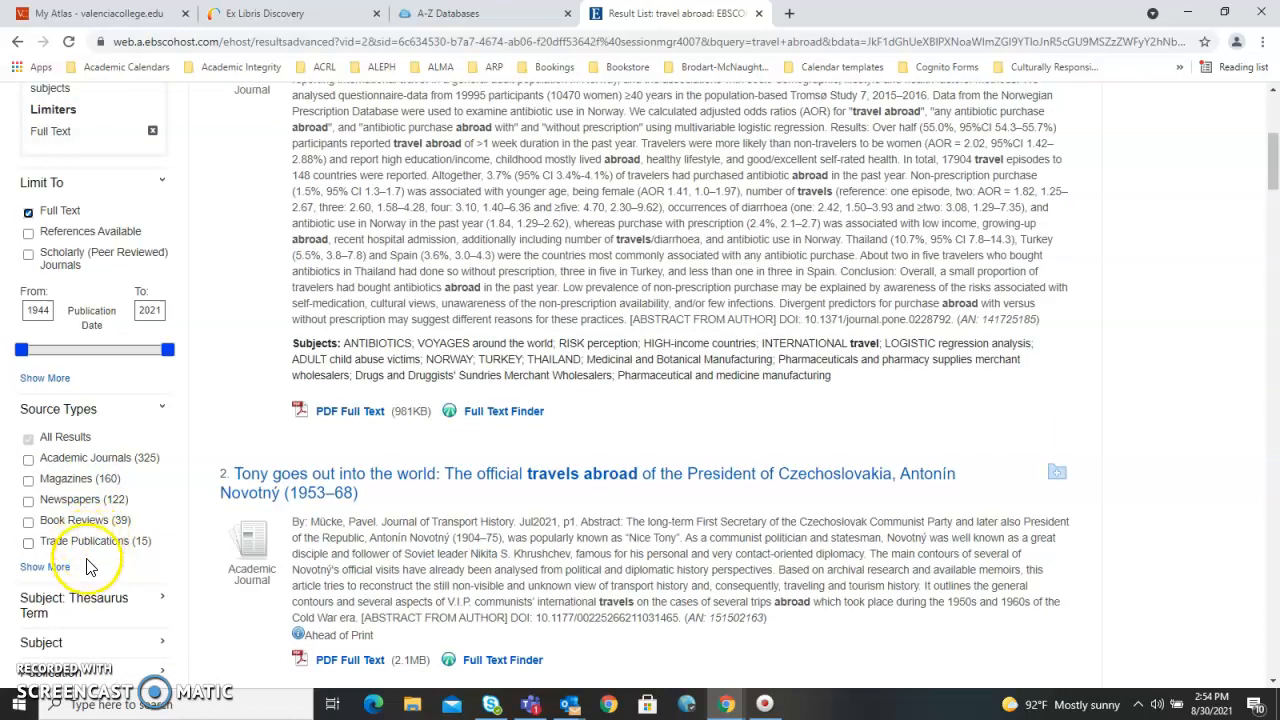
scroll(80, 550, up, 2)
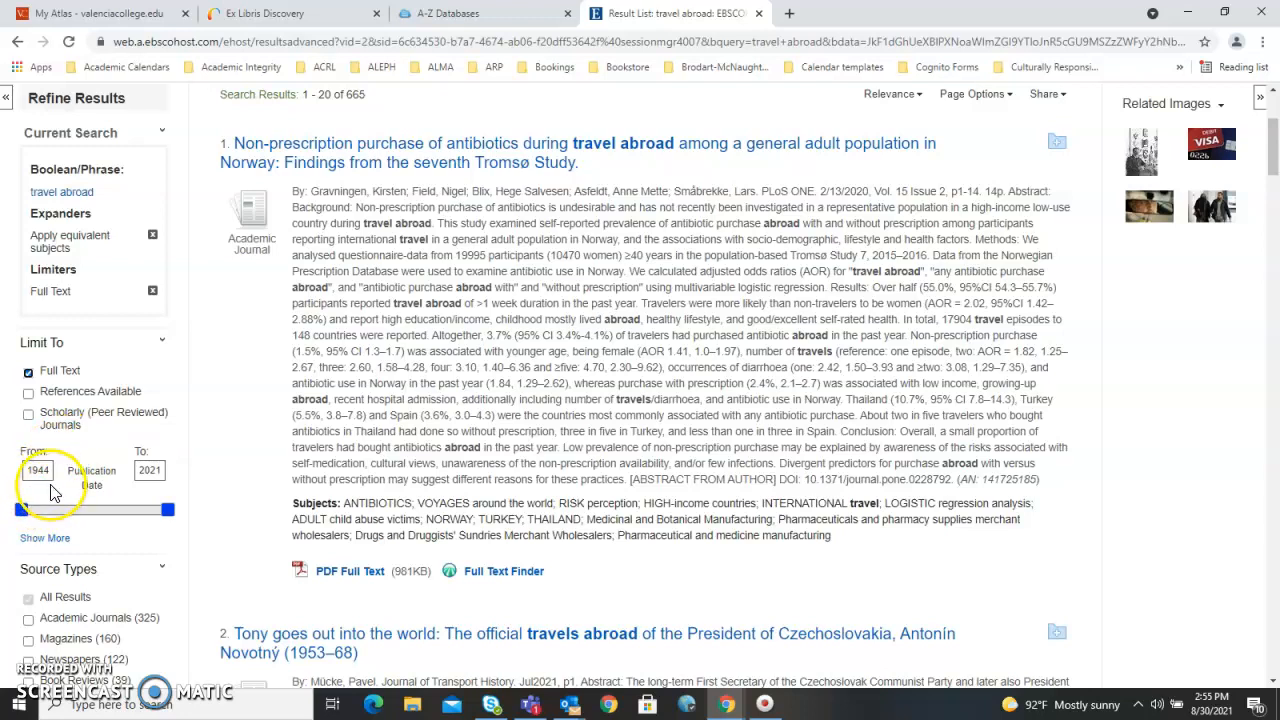
drag(22, 511, 112, 527)
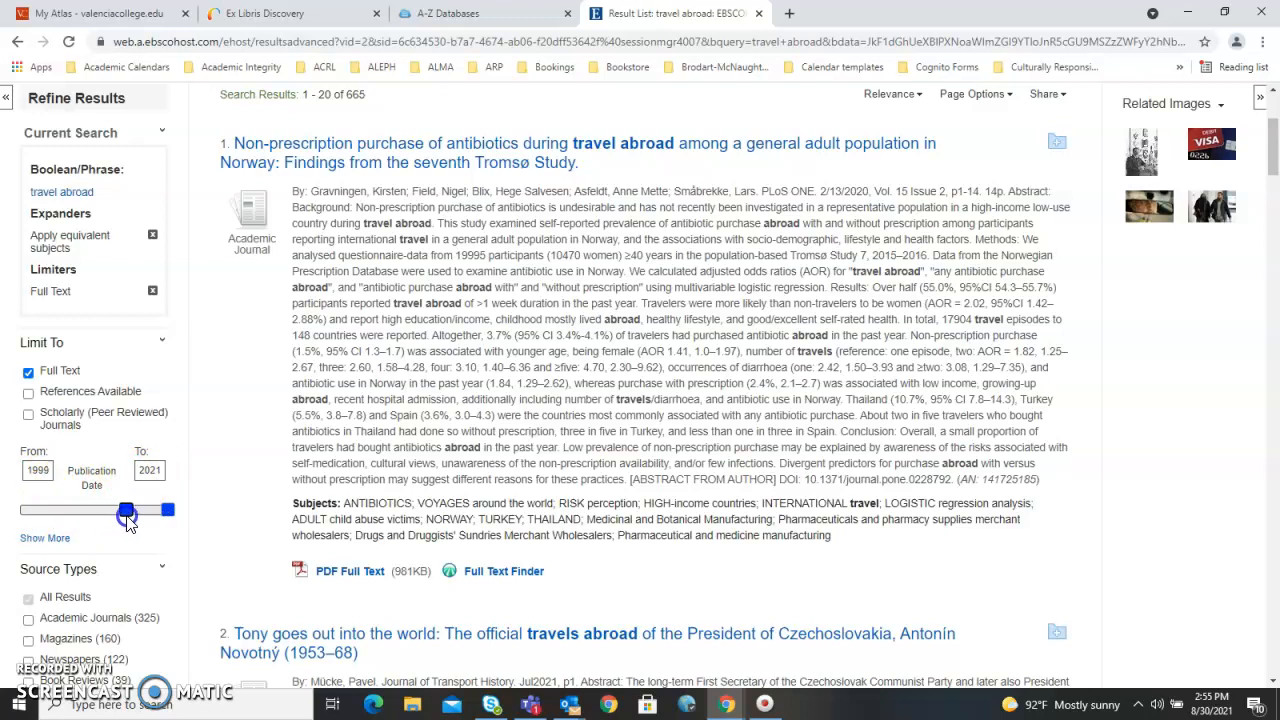
drag(129, 517, 127, 515)
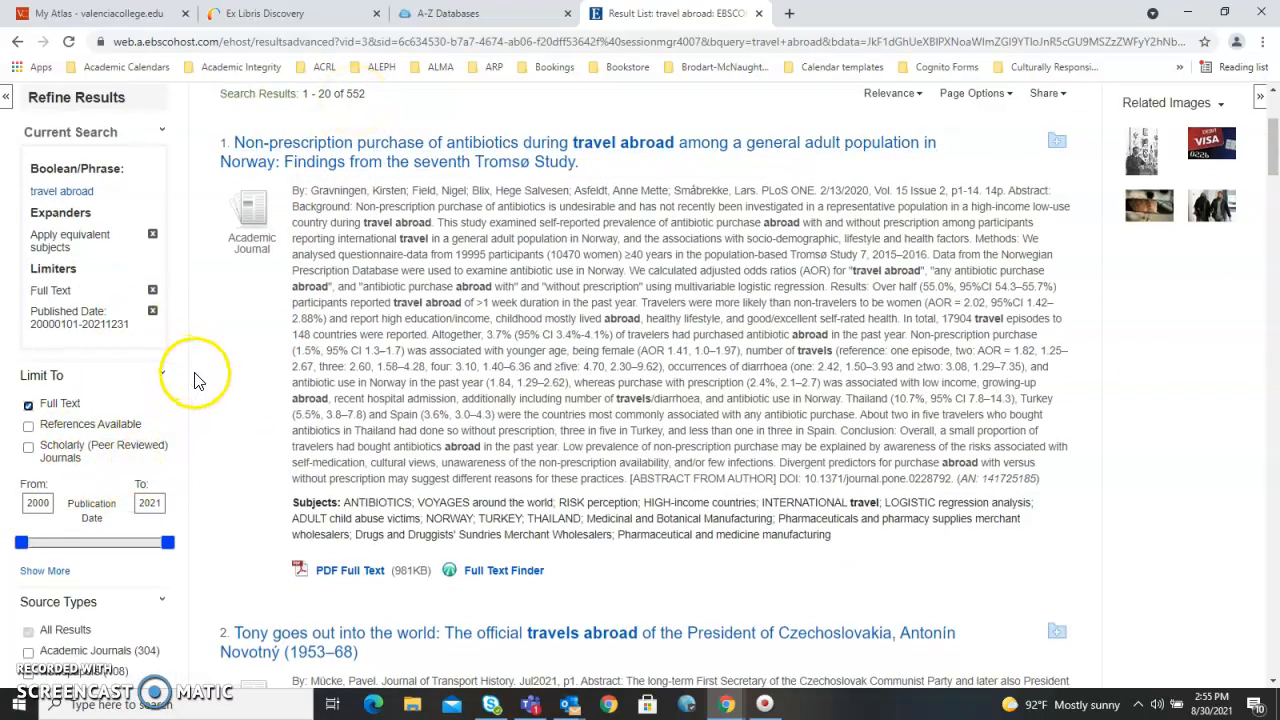
Restrict the source types to Newspapers, Magazines and Trade Publications, and update the results.
scroll(194, 372, down, 2)
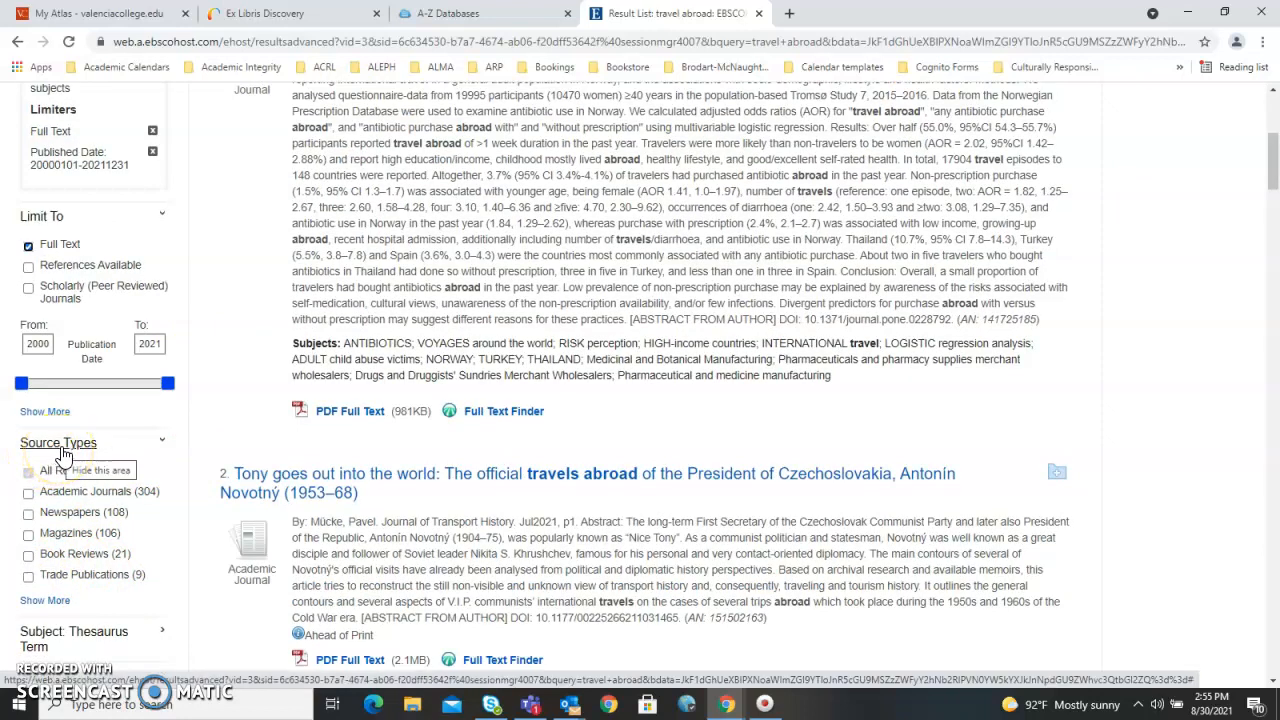
click(34, 607)
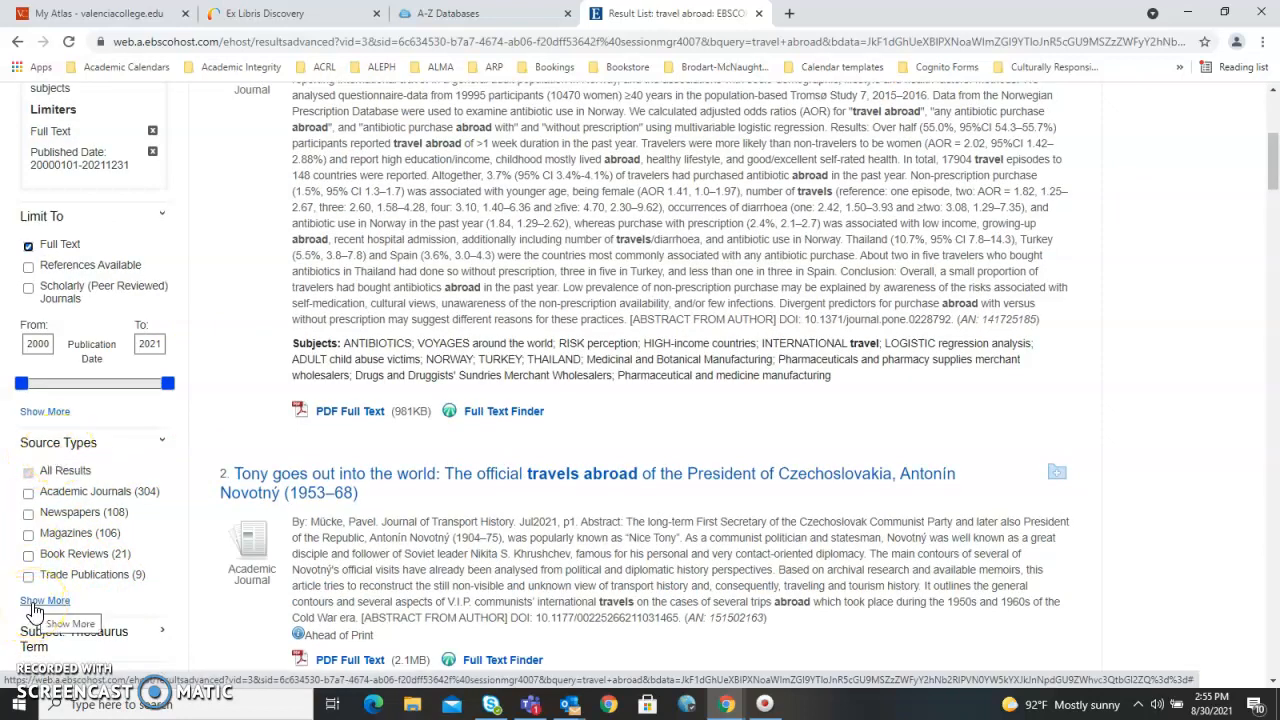
click(34, 606)
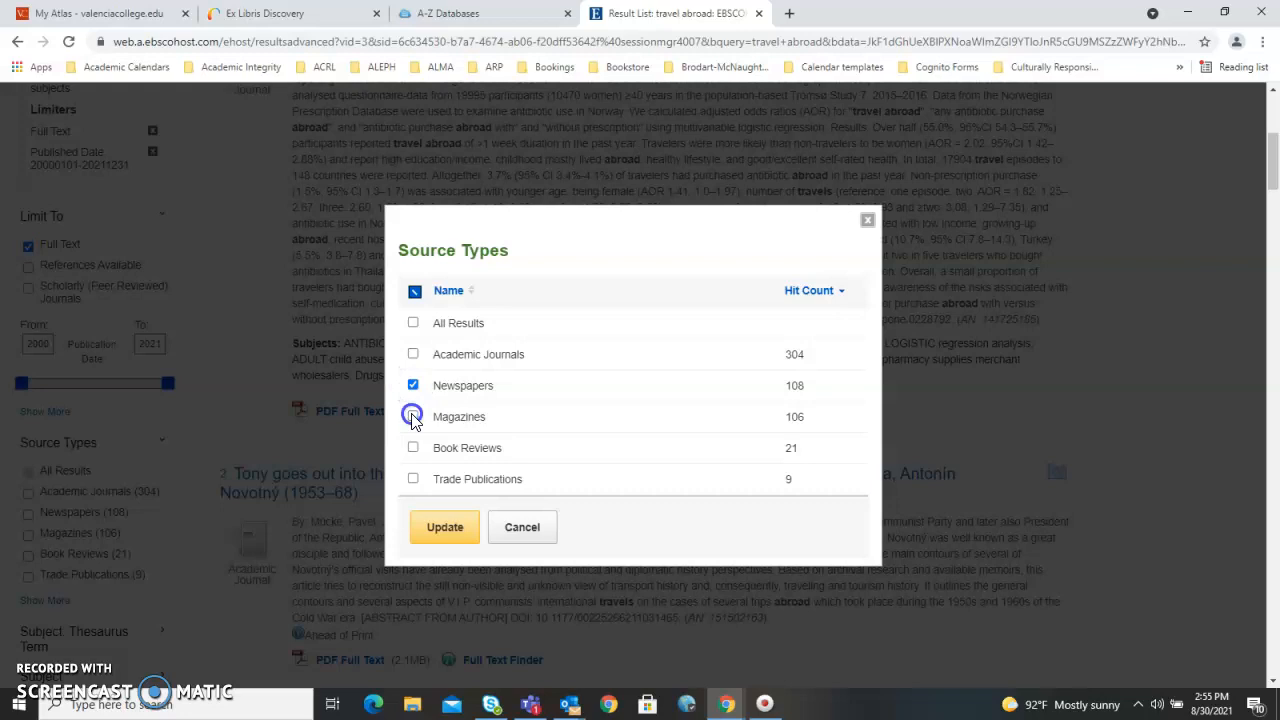
click(437, 538)
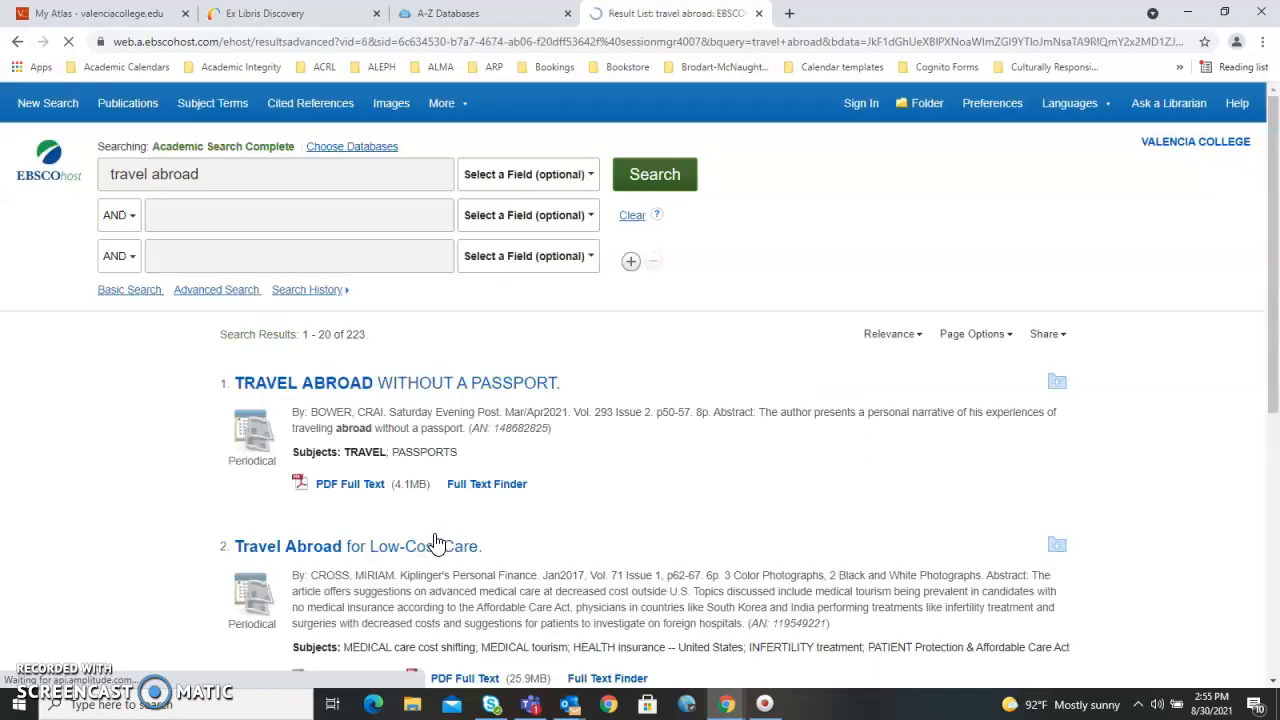
Expand the Subject: Thesaurus Term limiter for the narrowed results and open its full list of terms.
scroll(385, 525, down, 6)
scroll(395, 508, up, 8)
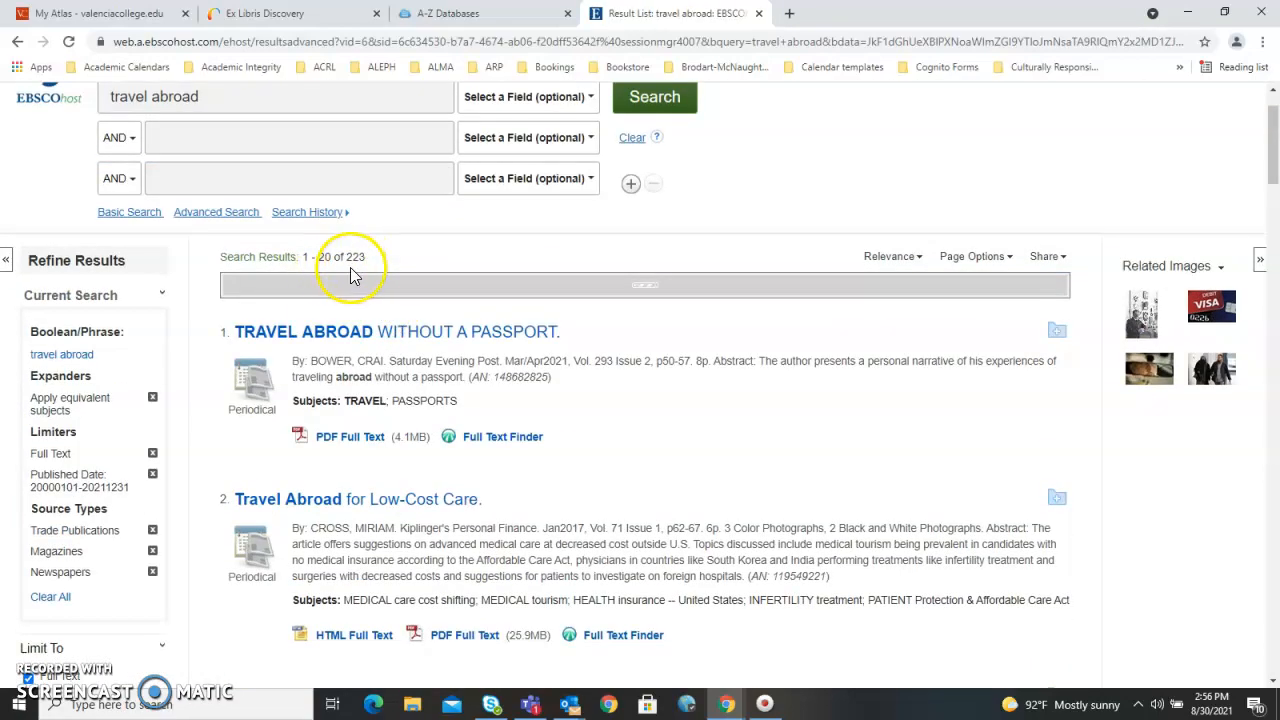
scroll(129, 451, down, 6)
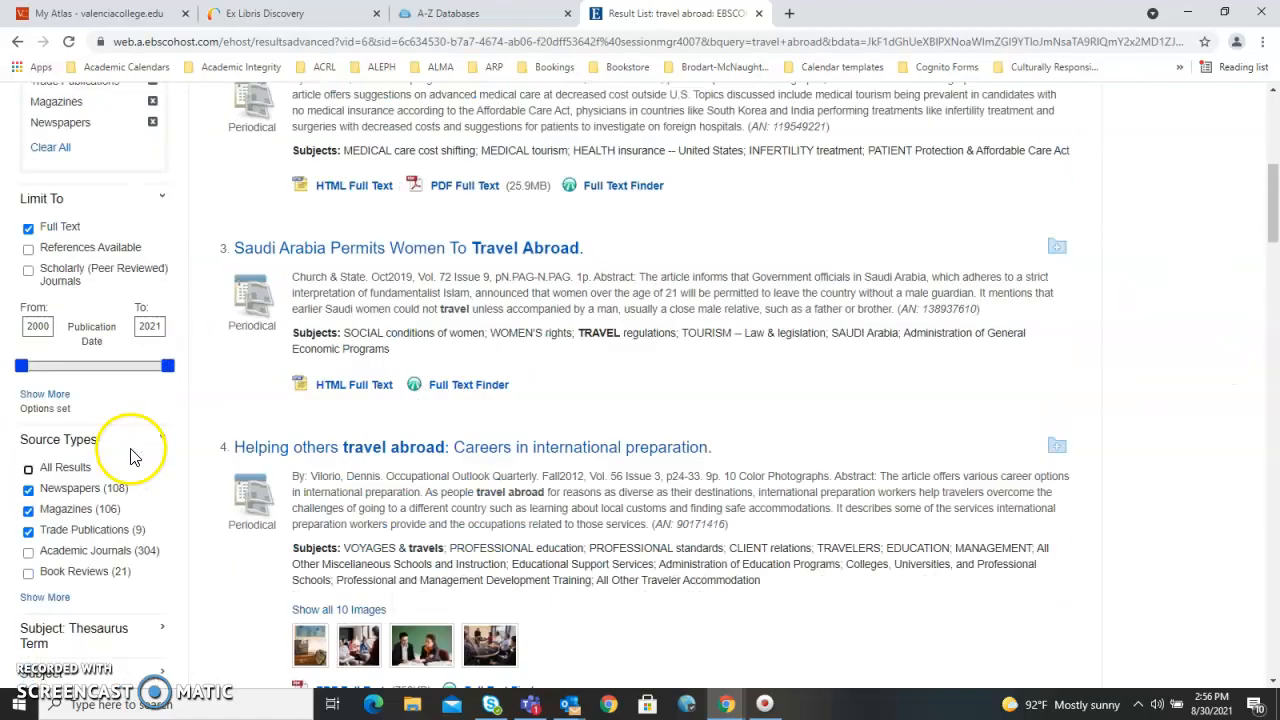
scroll(129, 436, down, 3)
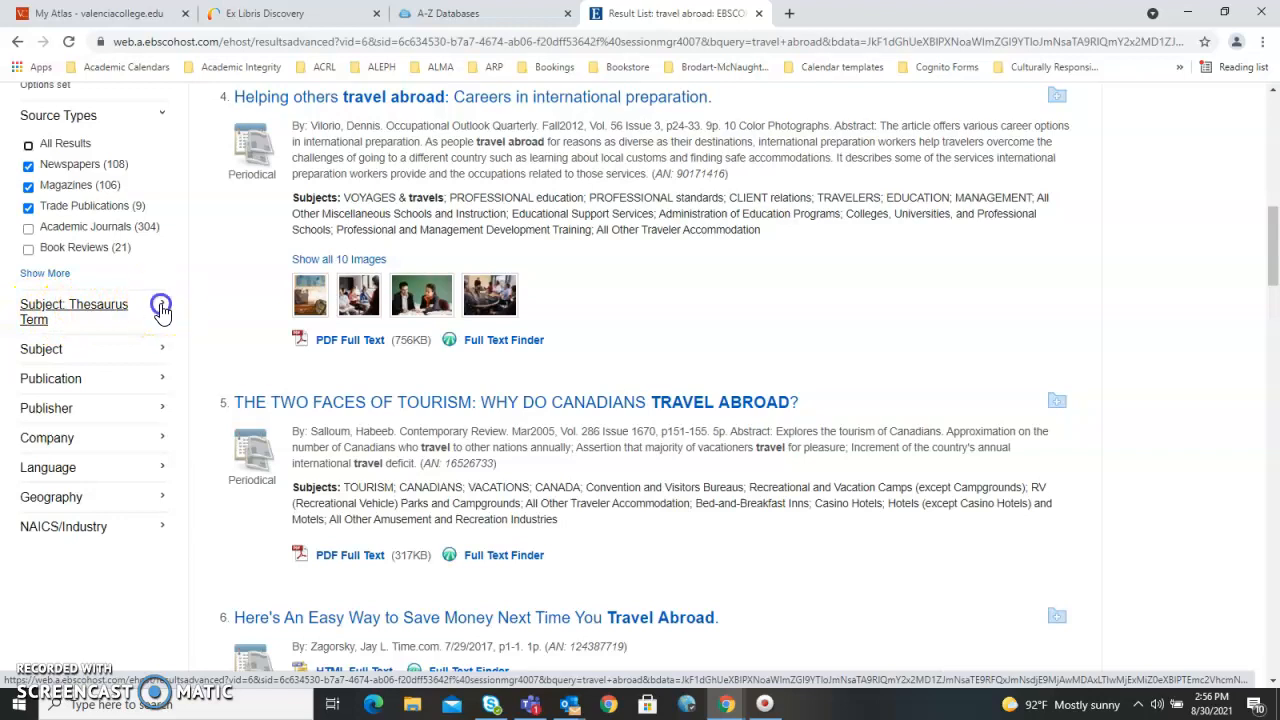
click(161, 306)
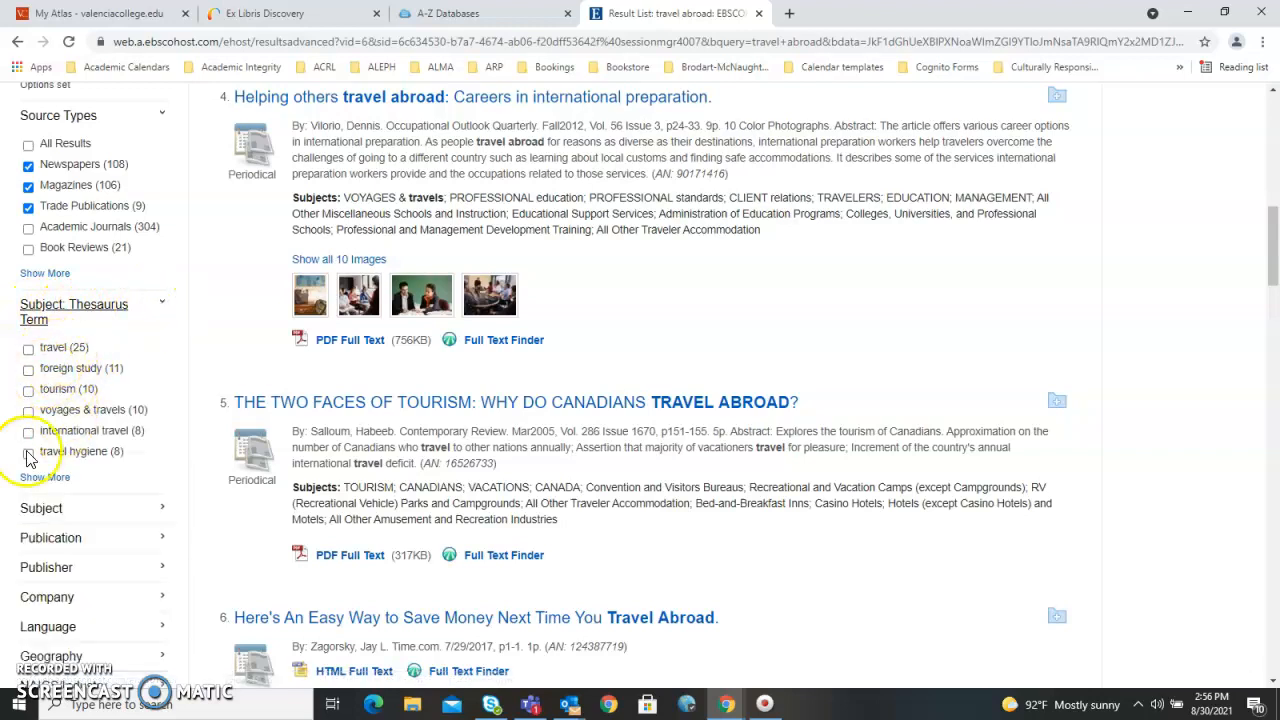
click(35, 479)
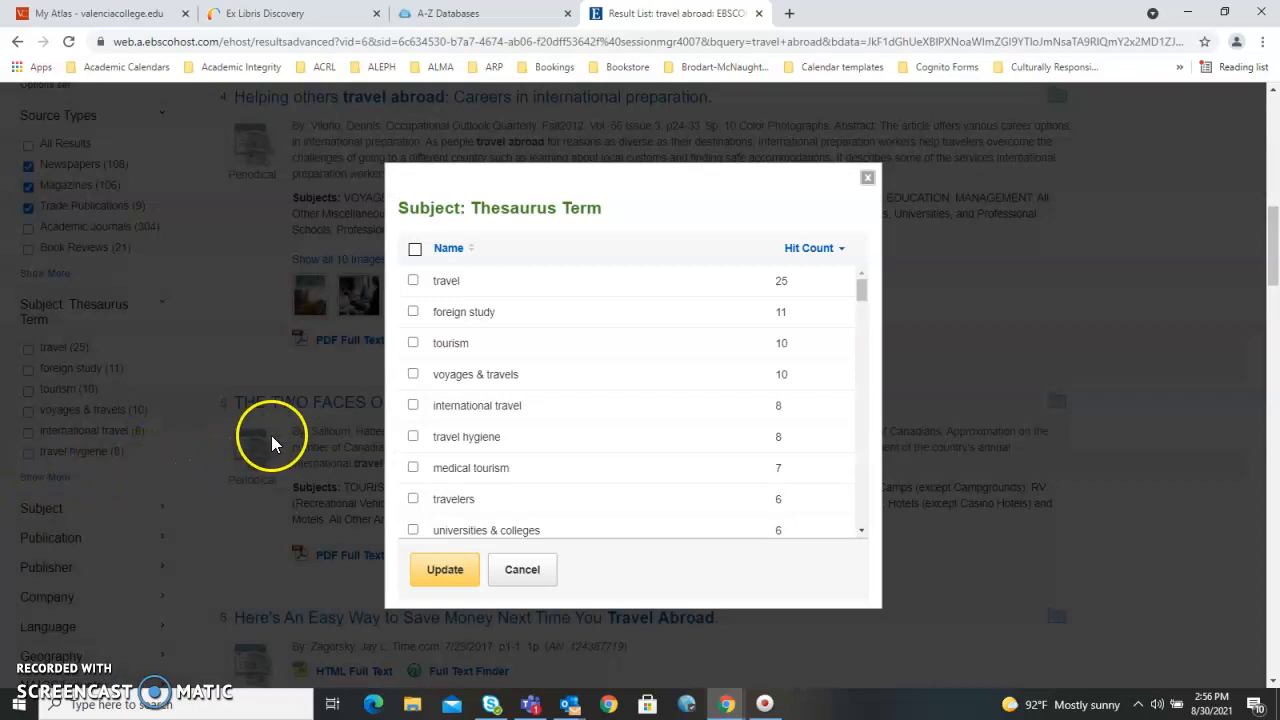
Select the thesaurus terms travel, tourism, voyages & travels, travel hygiene and vaccination.
click(414, 282)
click(414, 344)
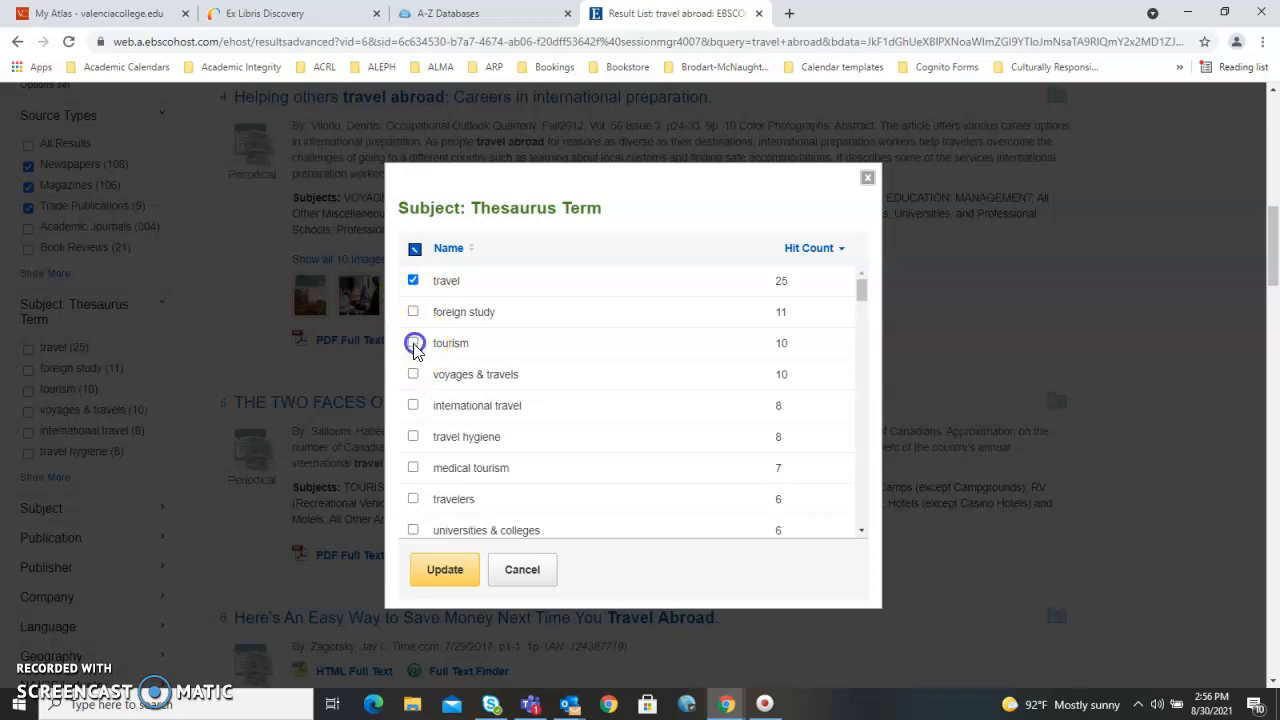
click(414, 376)
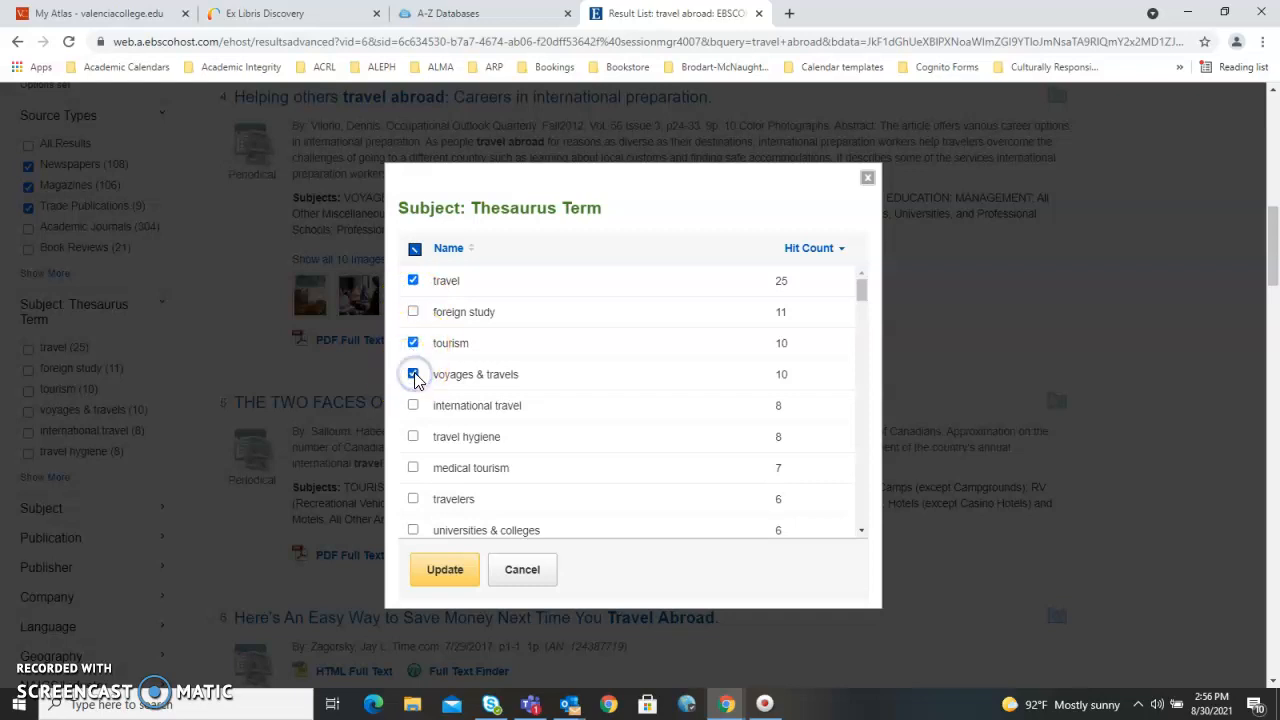
scroll(420, 395, down, 1)
click(414, 358)
scroll(446, 388, down, 1)
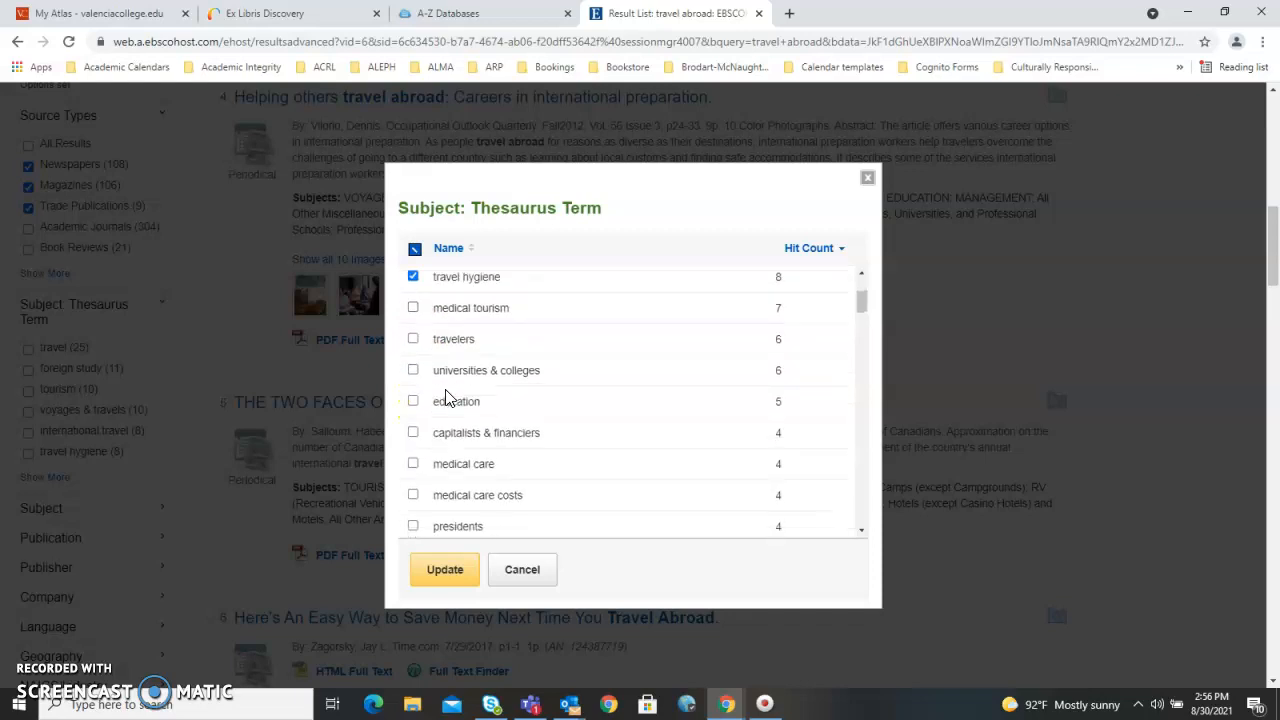
scroll(445, 395, down, 1)
click(413, 398)
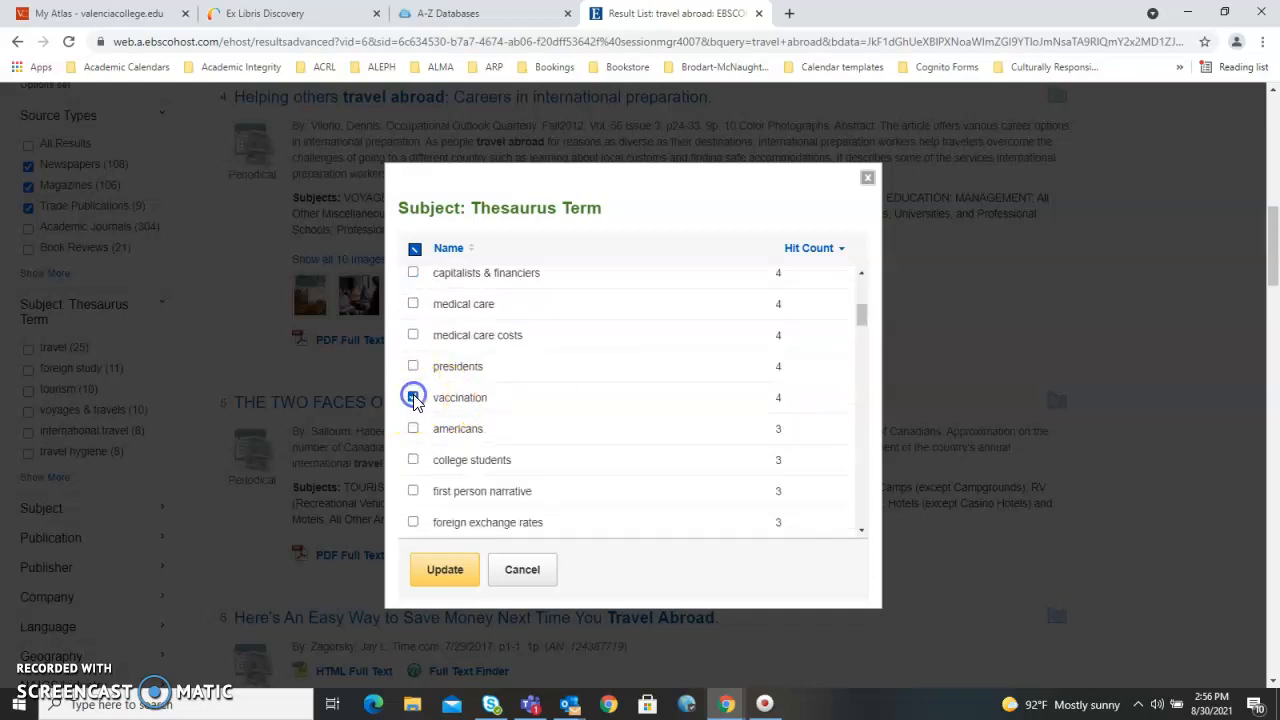
Add the thesaurus terms passports, tourists and americans in foreign countries to the selection, and update the results.
scroll(500, 418, down, 1)
scroll(514, 420, down, 1)
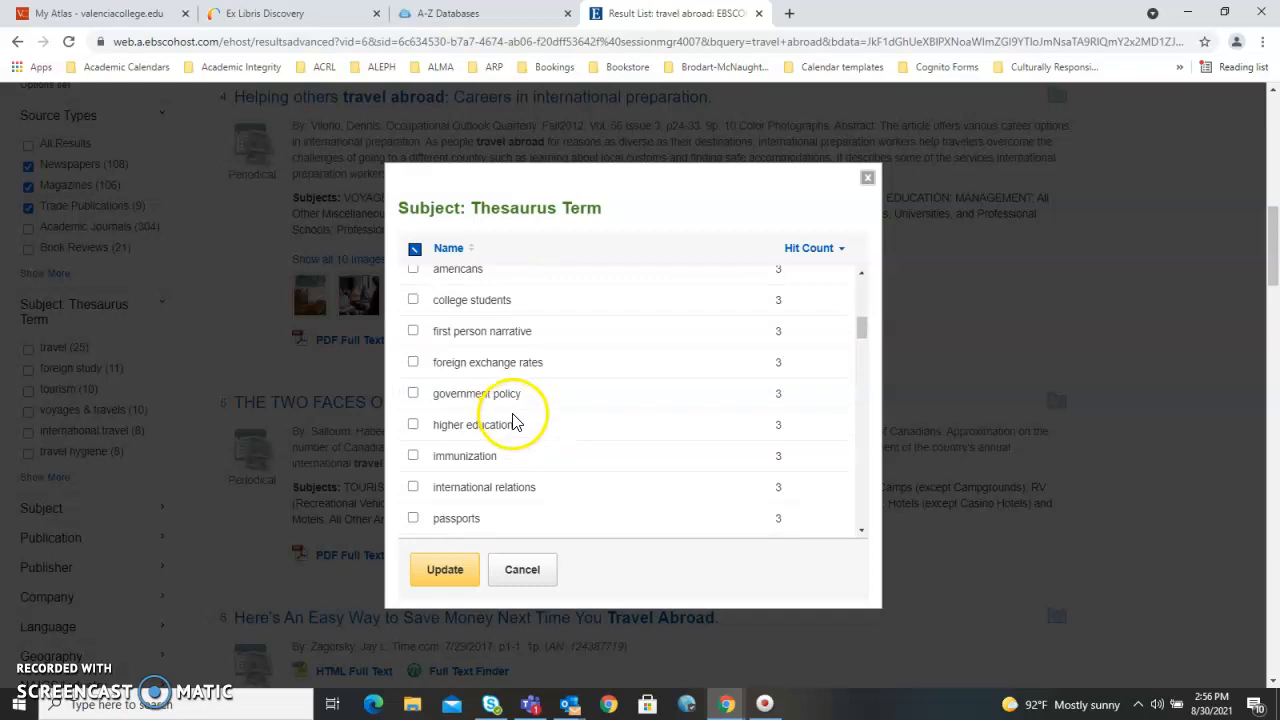
scroll(508, 423, down, 3)
scroll(514, 428, up, 2)
click(413, 439)
click(413, 501)
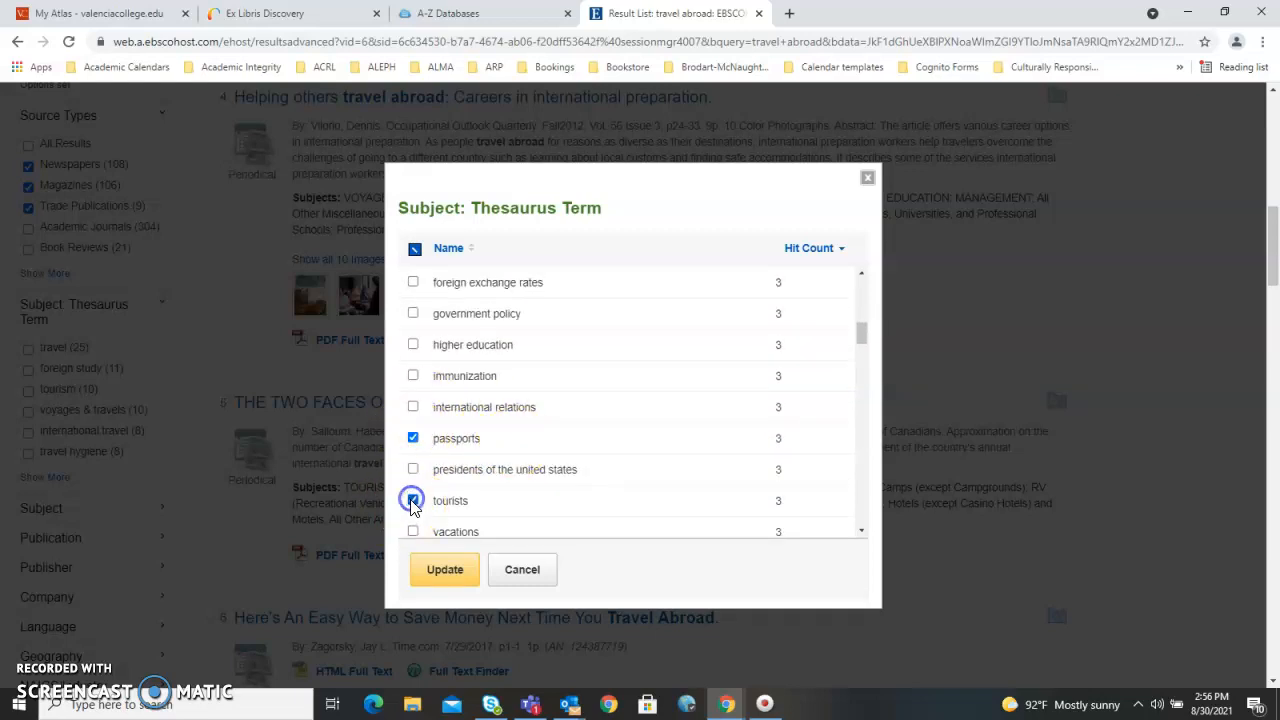
scroll(416, 495, down, 2)
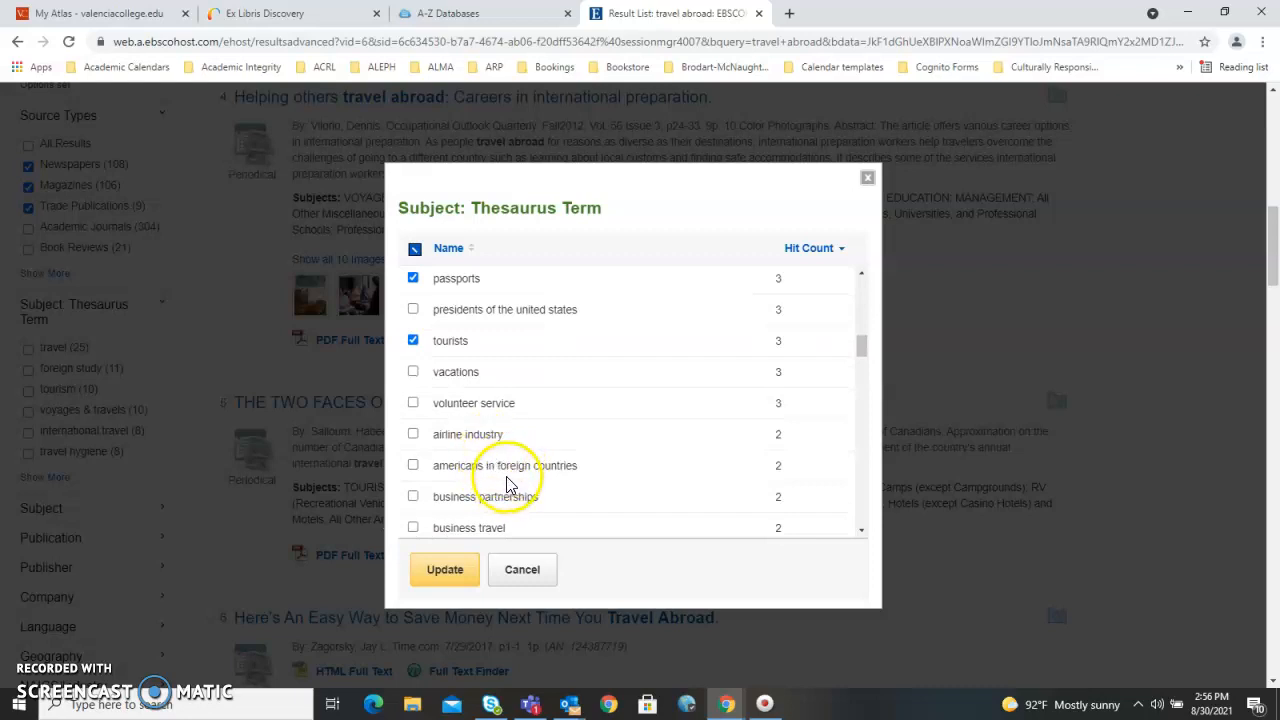
scroll(506, 485, down, 1)
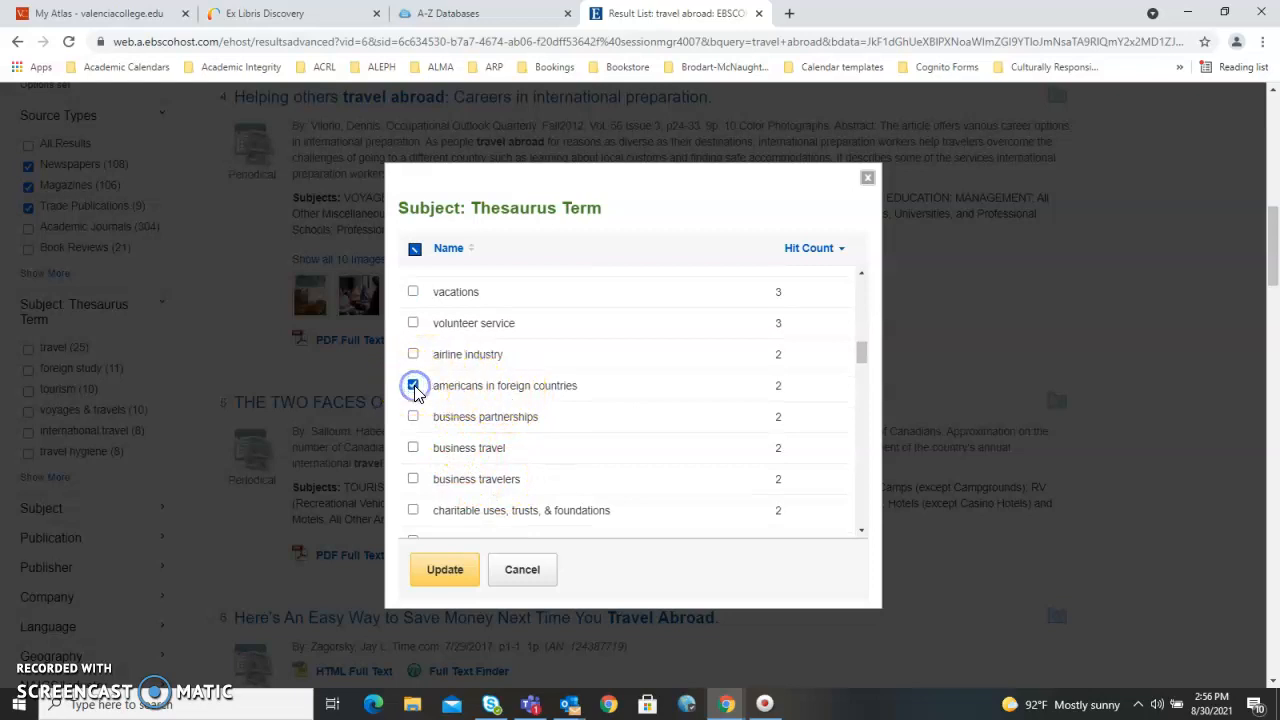
click(444, 572)
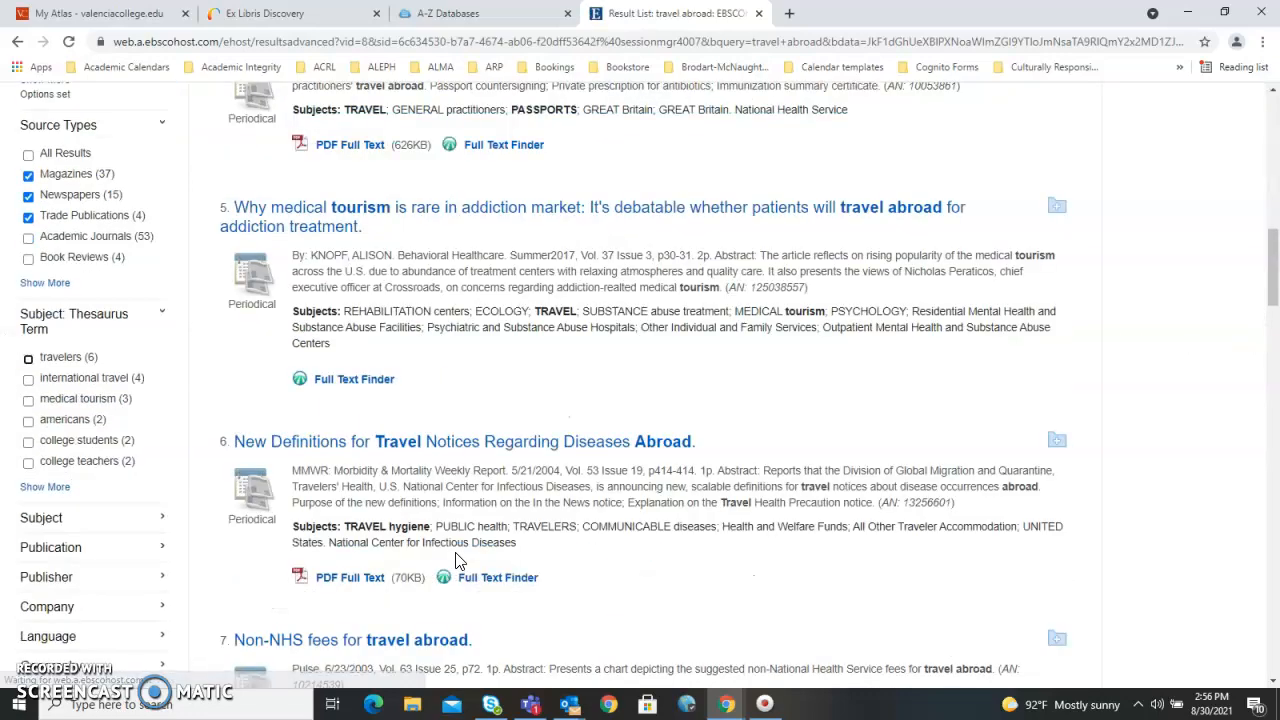
Examine the applied limiters and the titles, abstracts and source types of the first nine narrowed results.
scroll(435, 395, up, 4)
scroll(396, 345, up, 10)
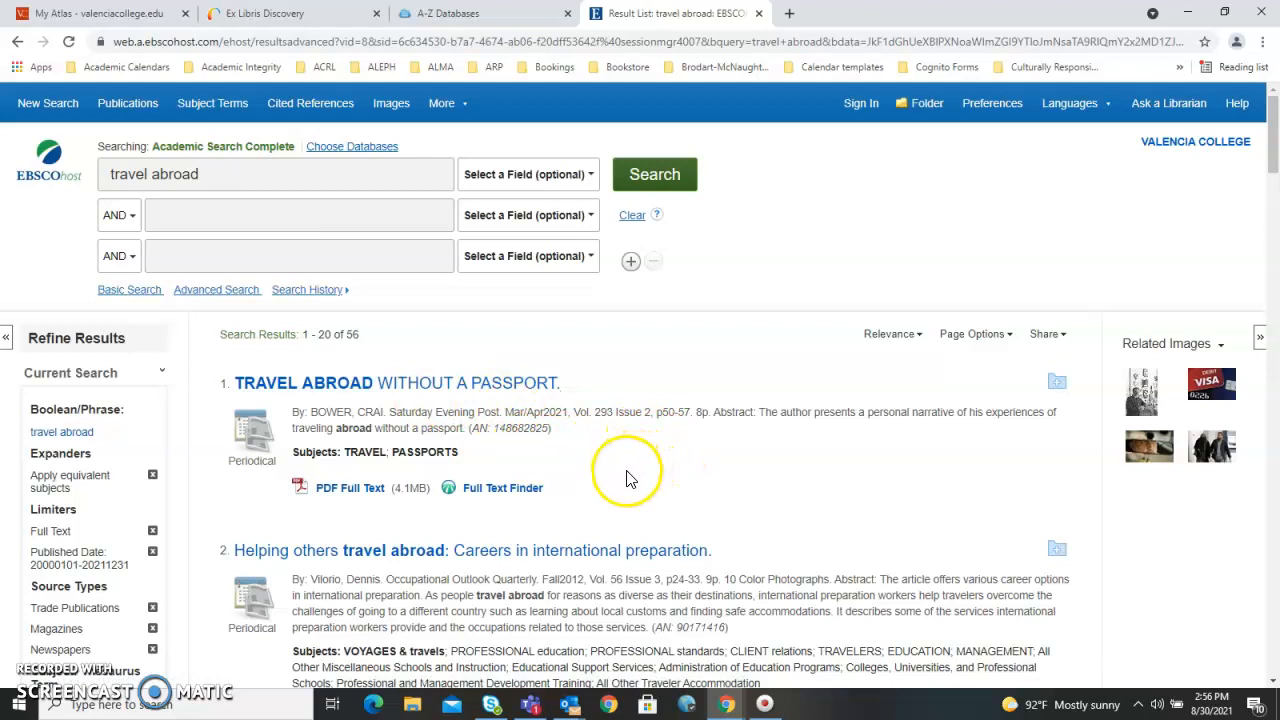
scroll(620, 484, down, 2)
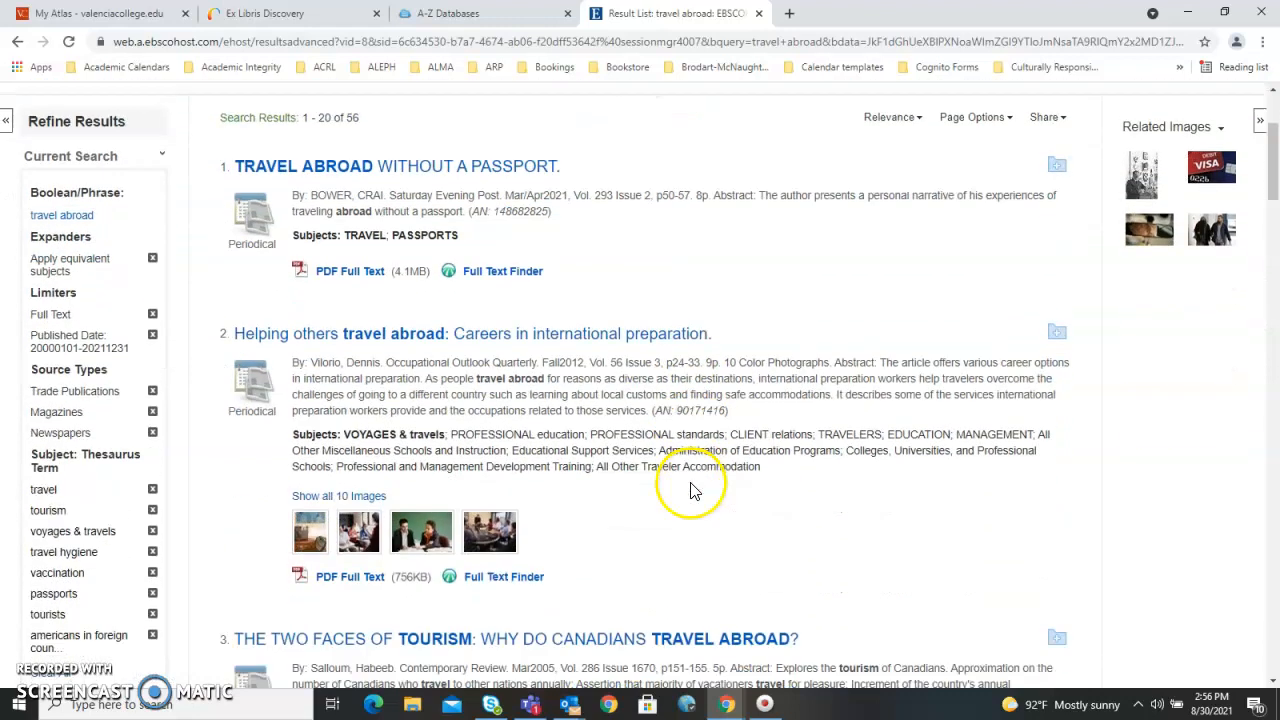
scroll(512, 500, down, 2)
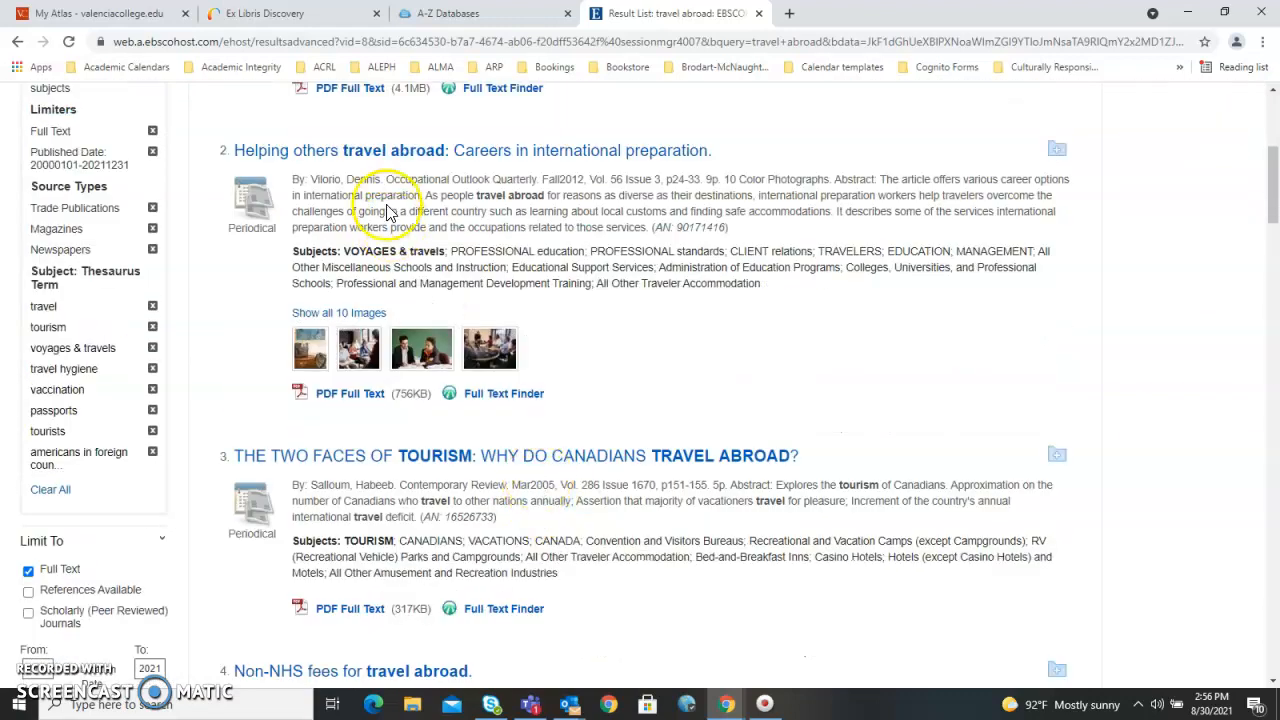
scroll(580, 240, down, 2)
scroll(483, 470, down, 2)
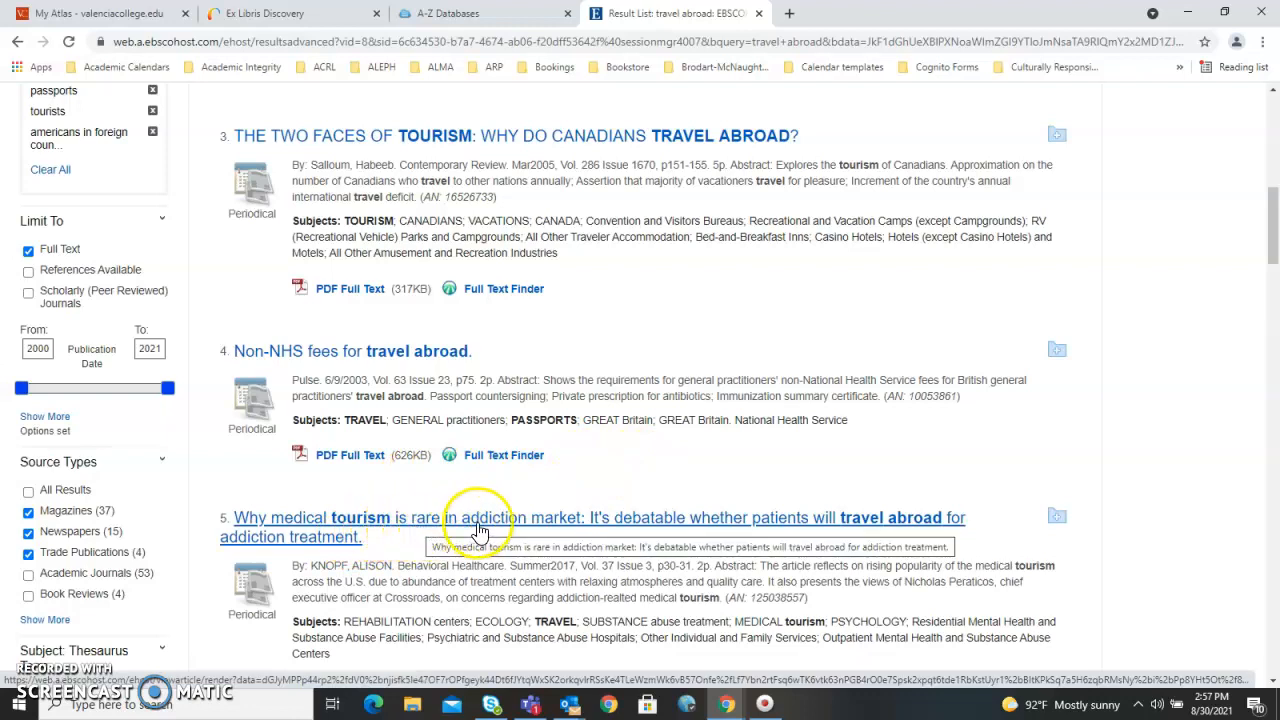
scroll(522, 537, down, 3)
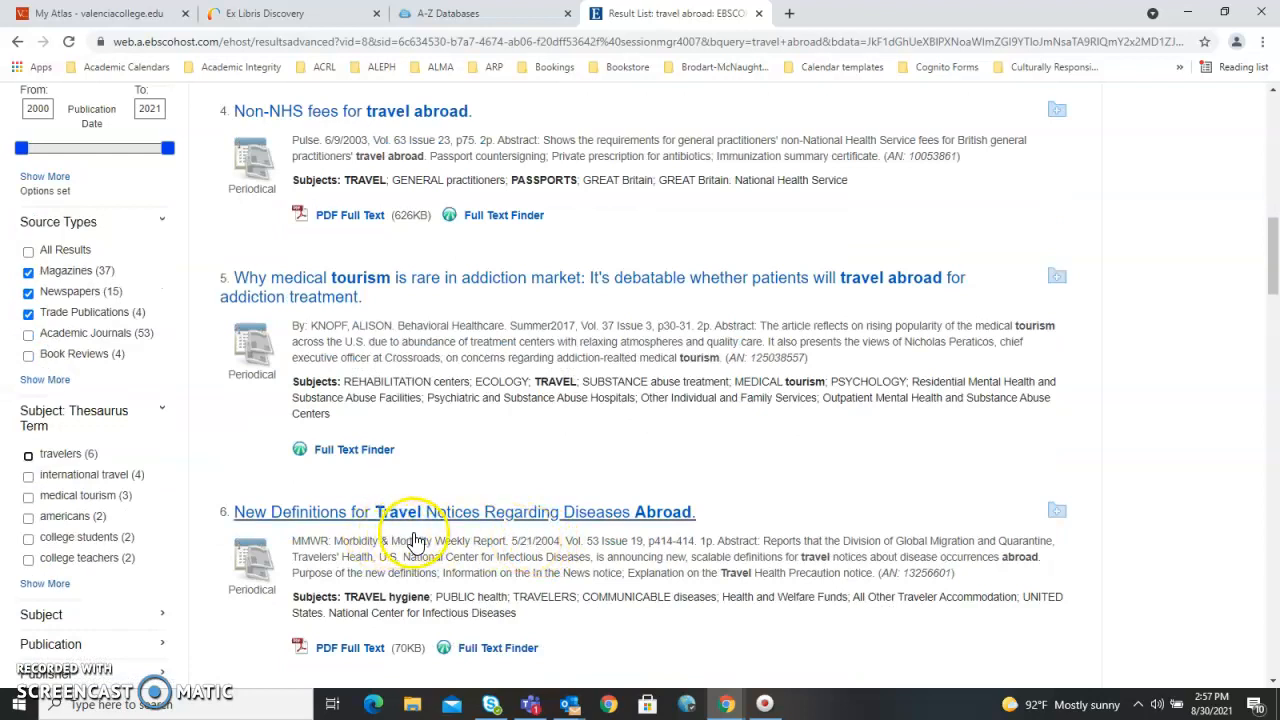
scroll(440, 535, down, 2)
scroll(445, 535, down, 3)
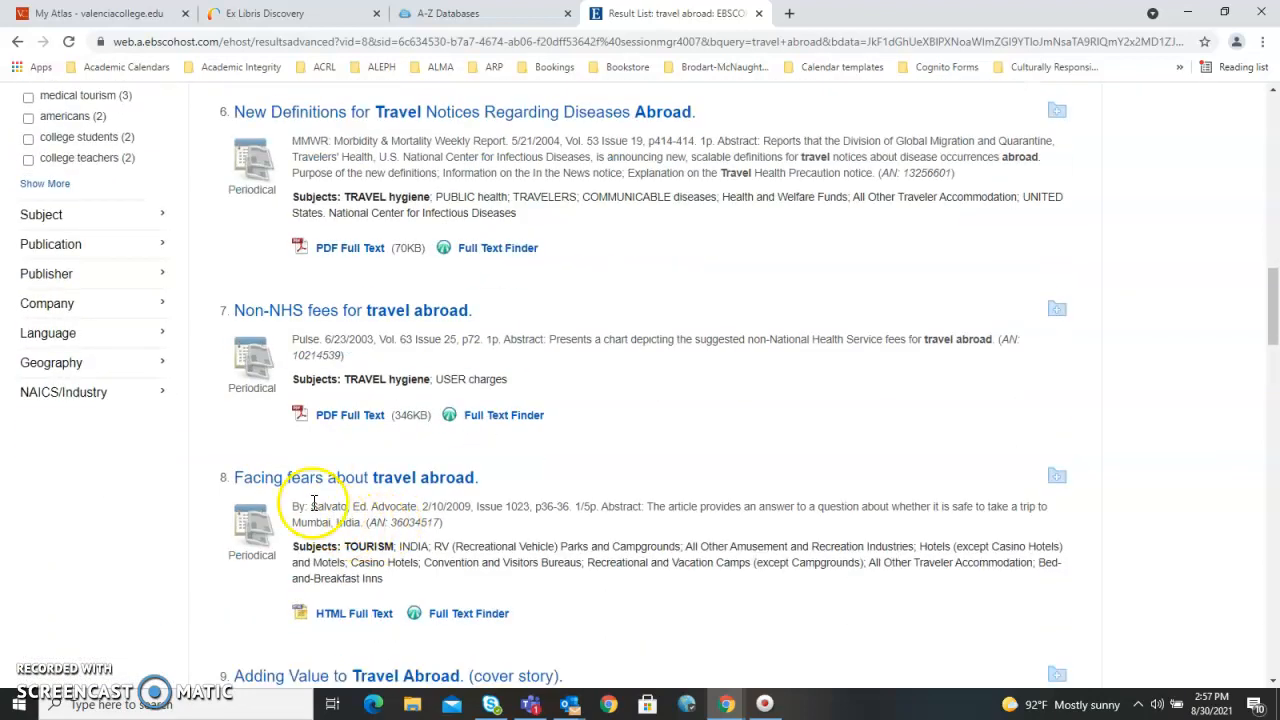
scroll(410, 498, down, 2)
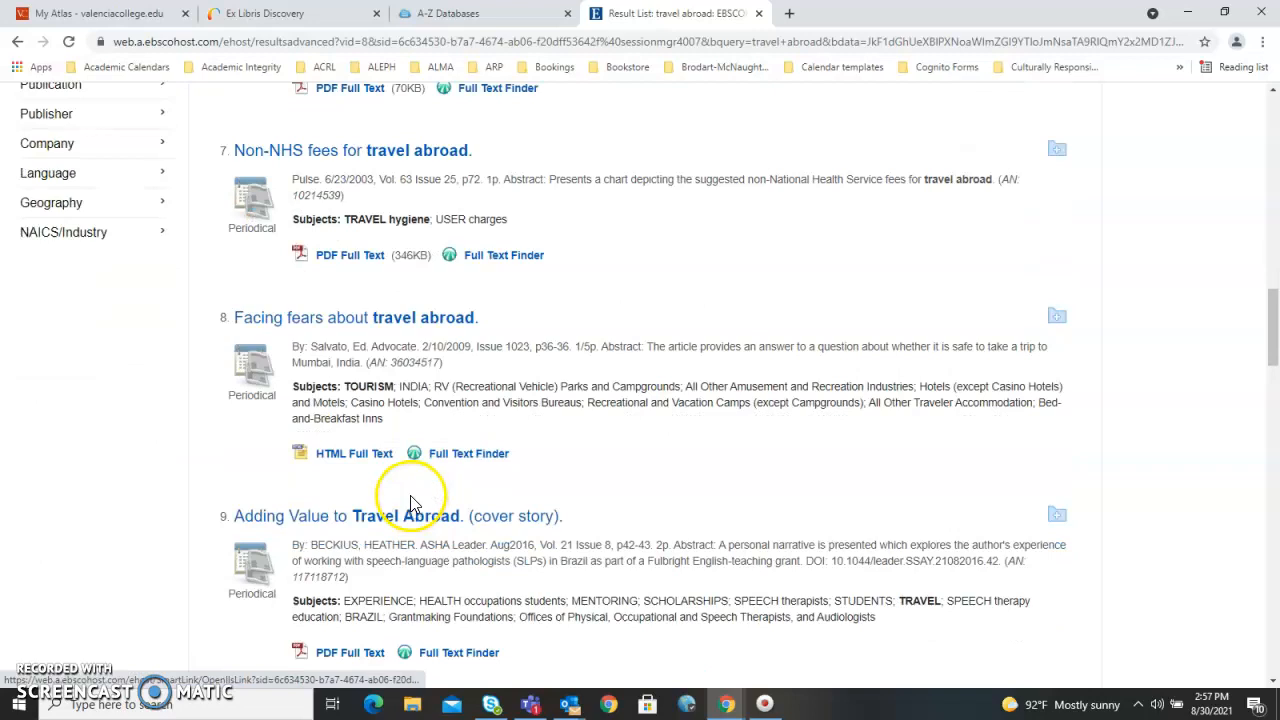
scroll(502, 503, down, 1)
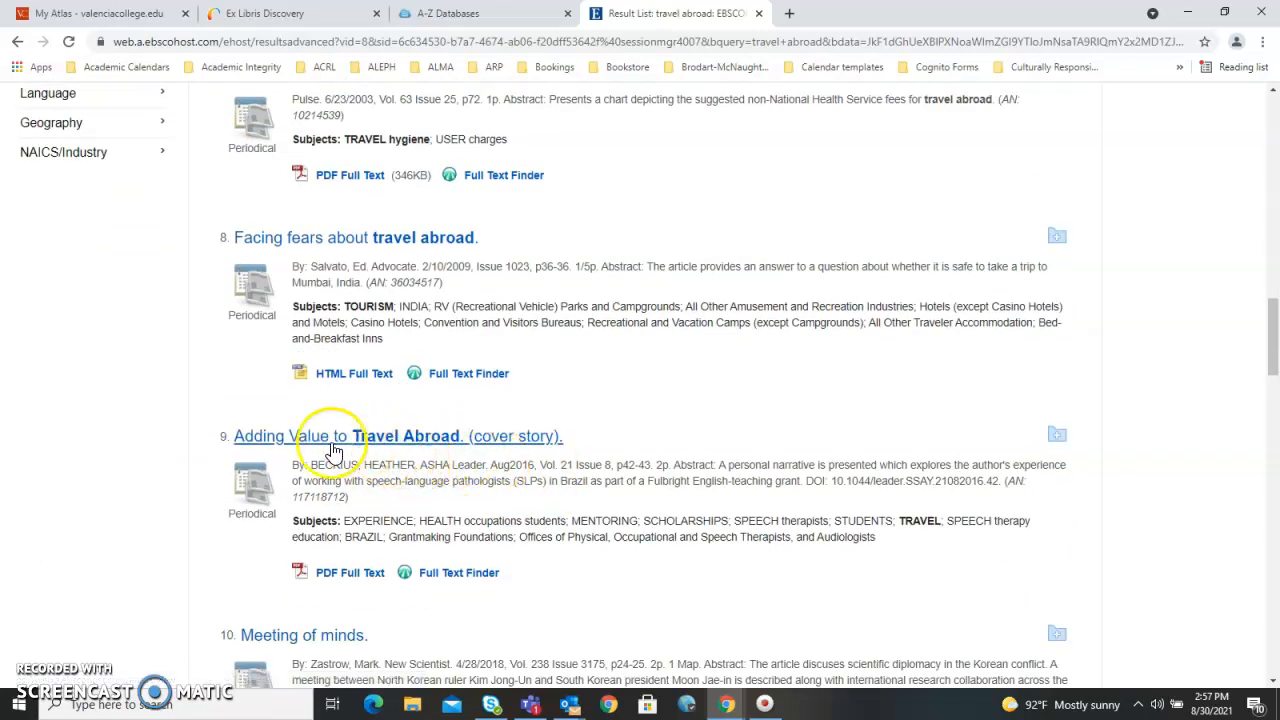
scroll(323, 512, up, 10)
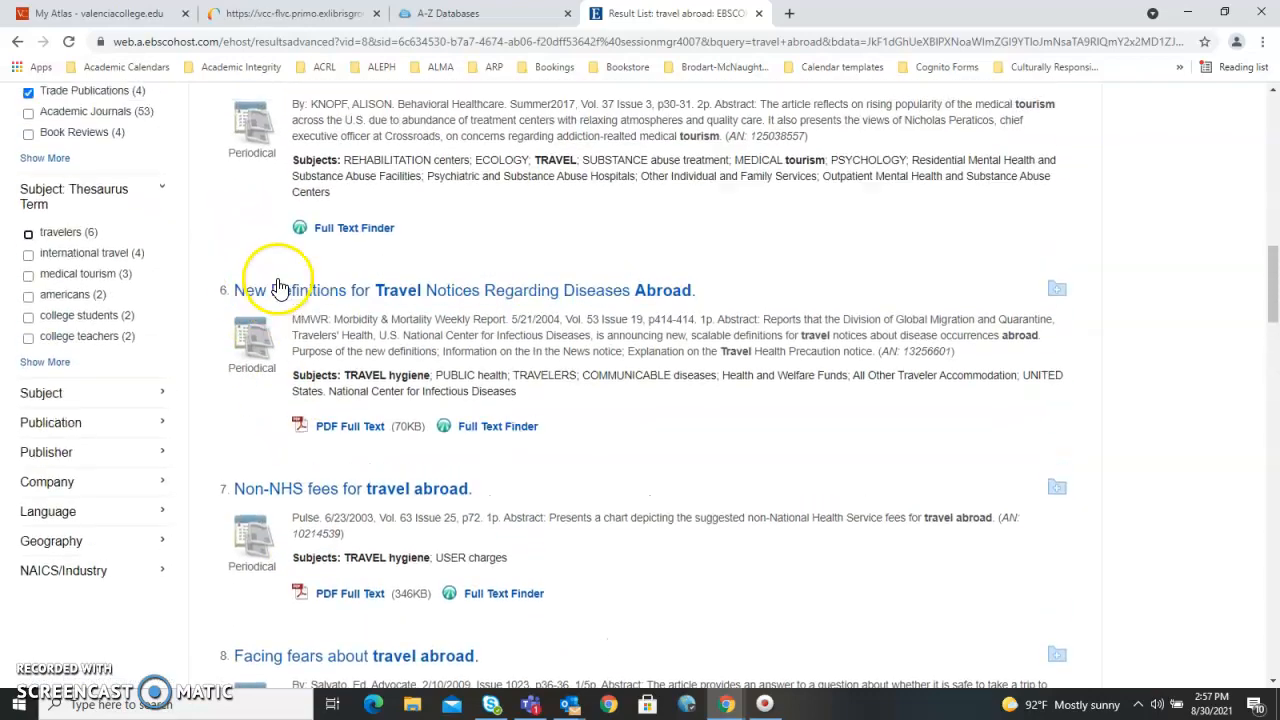
scroll(250, 210, up, 2)
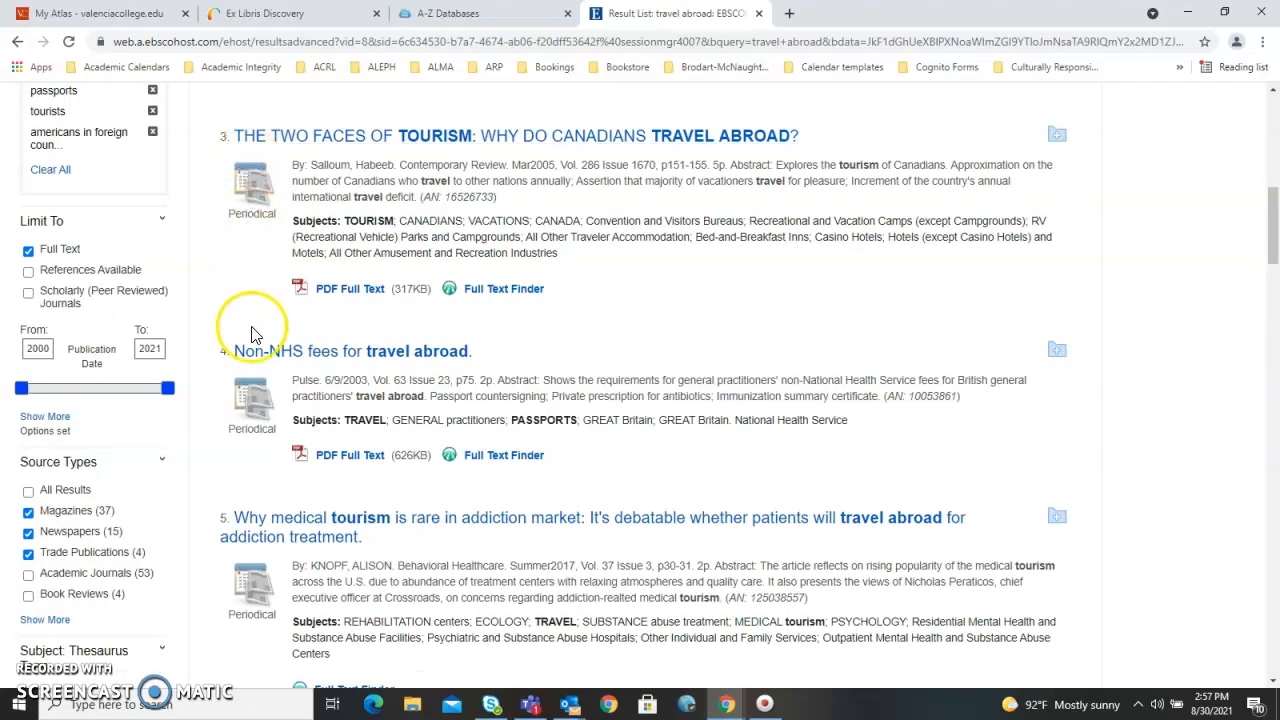
Find the news article "Traveling with a sense of passion and wonder" further down the results and open its PDF full text.
scroll(252, 340, down, 3)
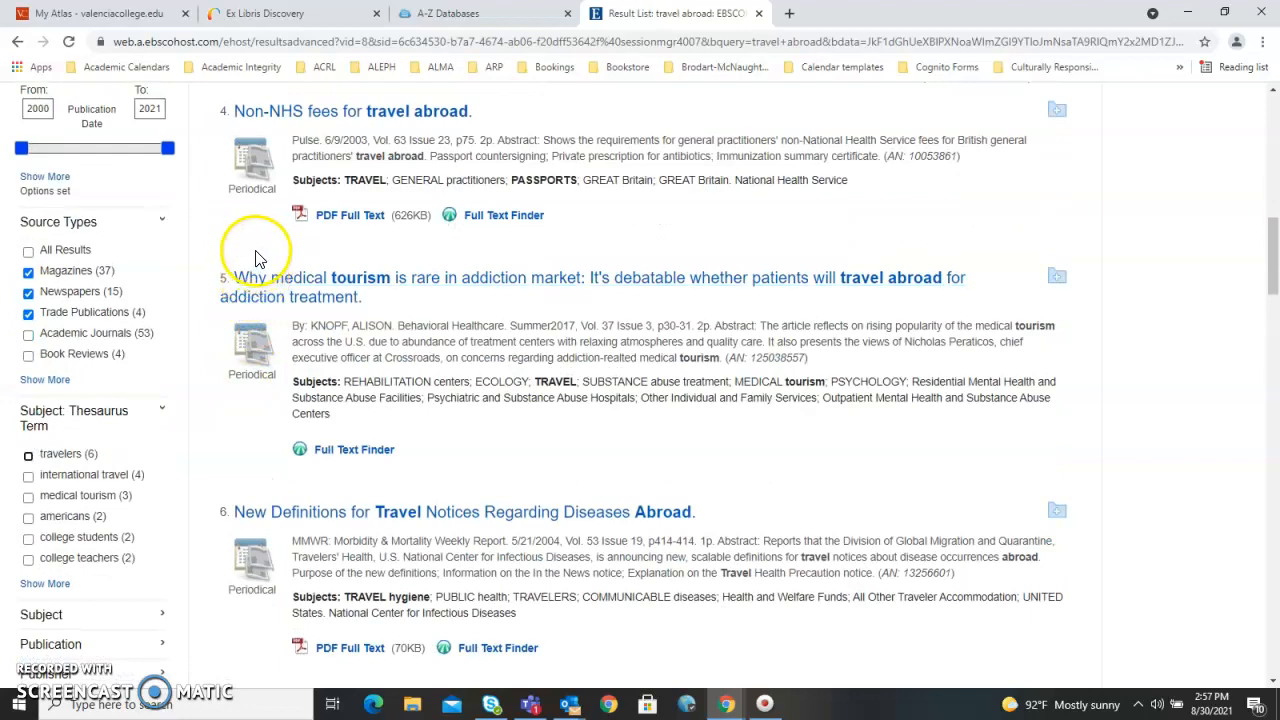
scroll(255, 280, down, 5)
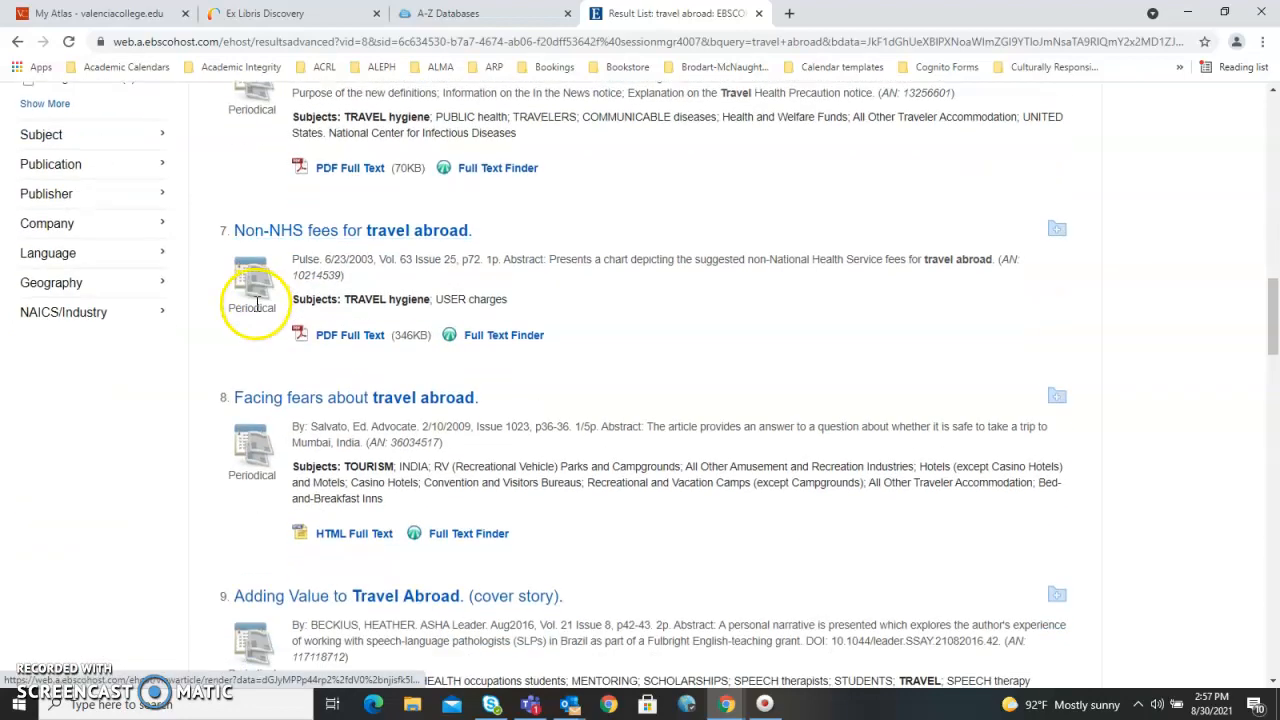
scroll(257, 303, down, 7)
scroll(252, 335, down, 2)
scroll(250, 417, down, 1)
scroll(255, 420, down, 7)
scroll(250, 530, down, 4)
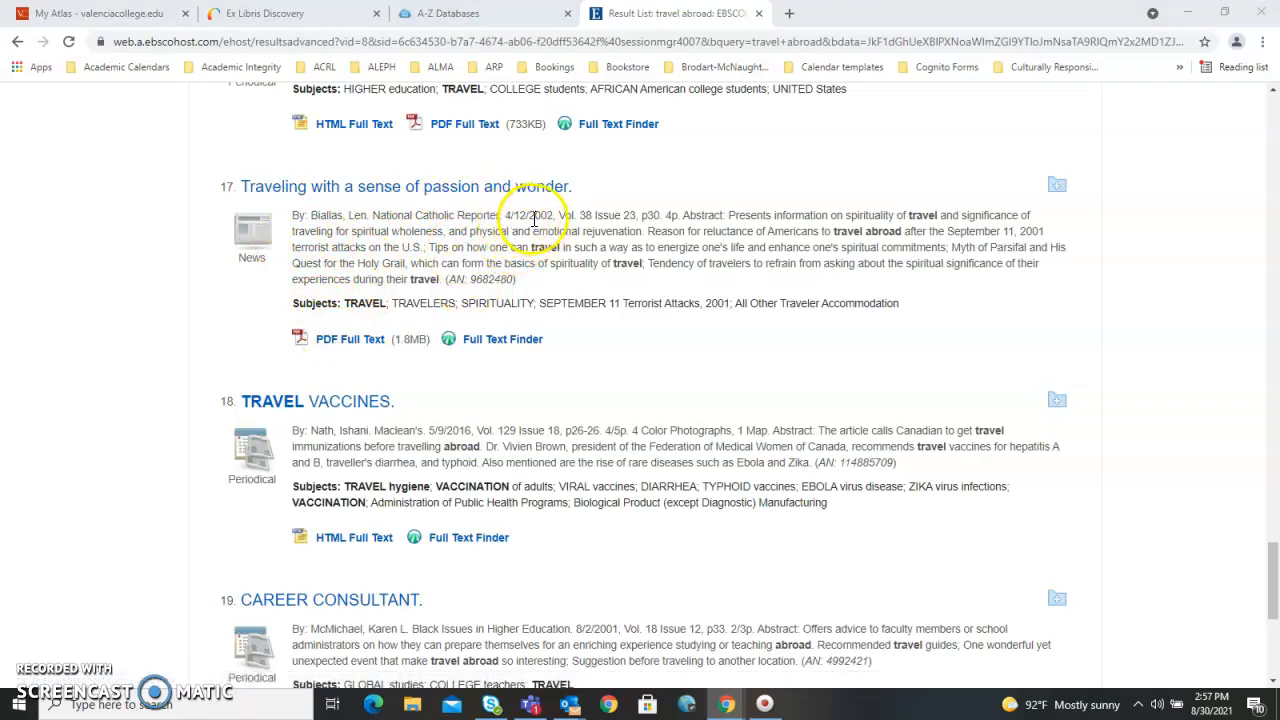
click(350, 339)
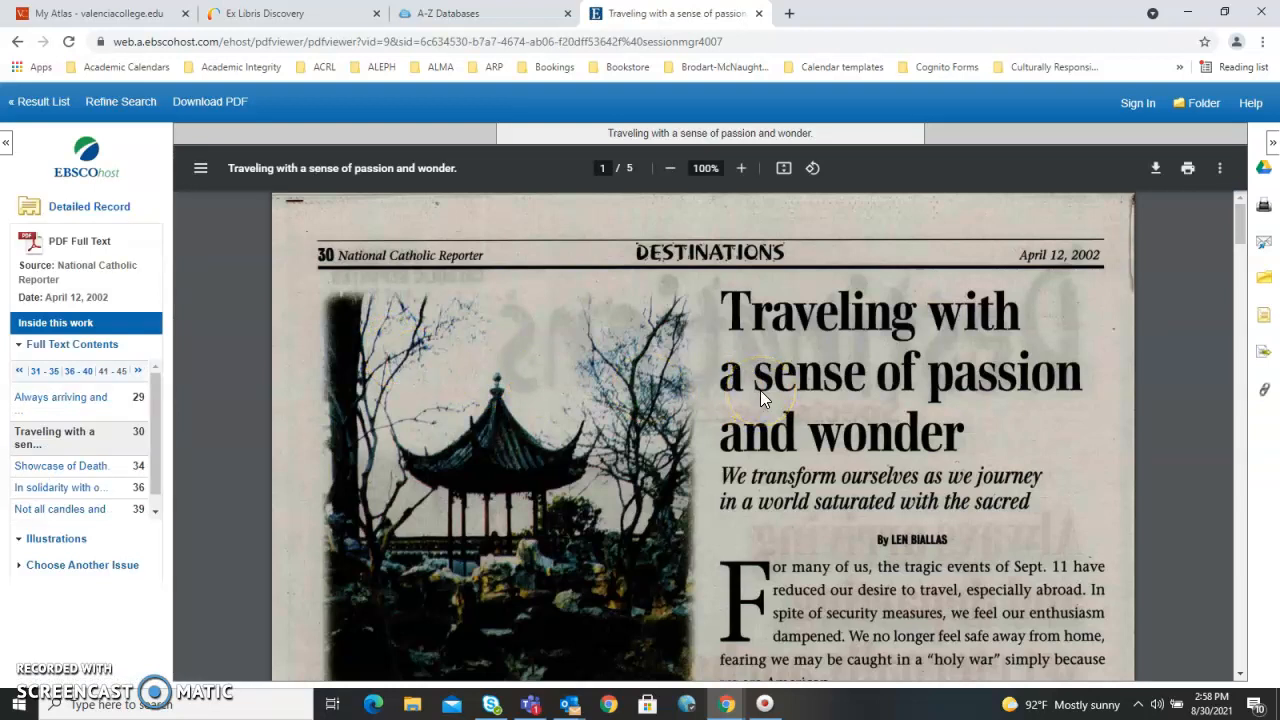
Skim the first two pages of the article's PDF and return to its beginning.
scroll(740, 470, down, 3)
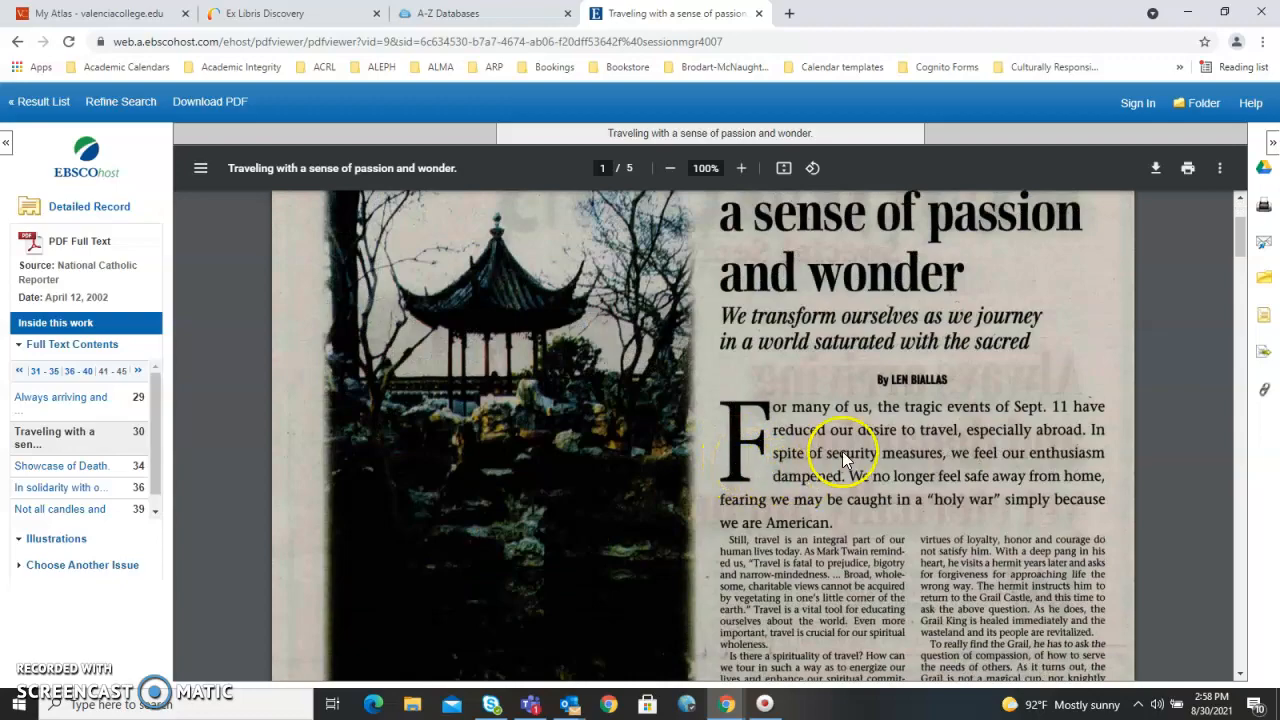
scroll(870, 465, down, 15)
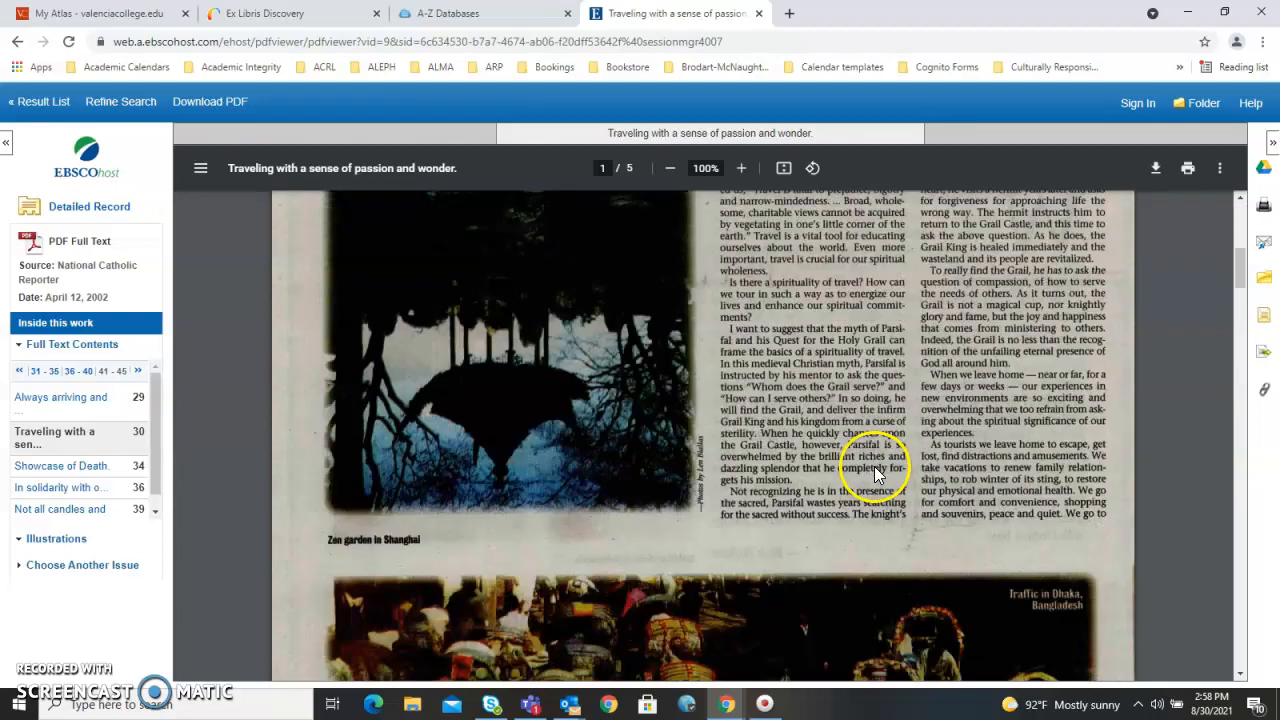
scroll(886, 477, down, 5)
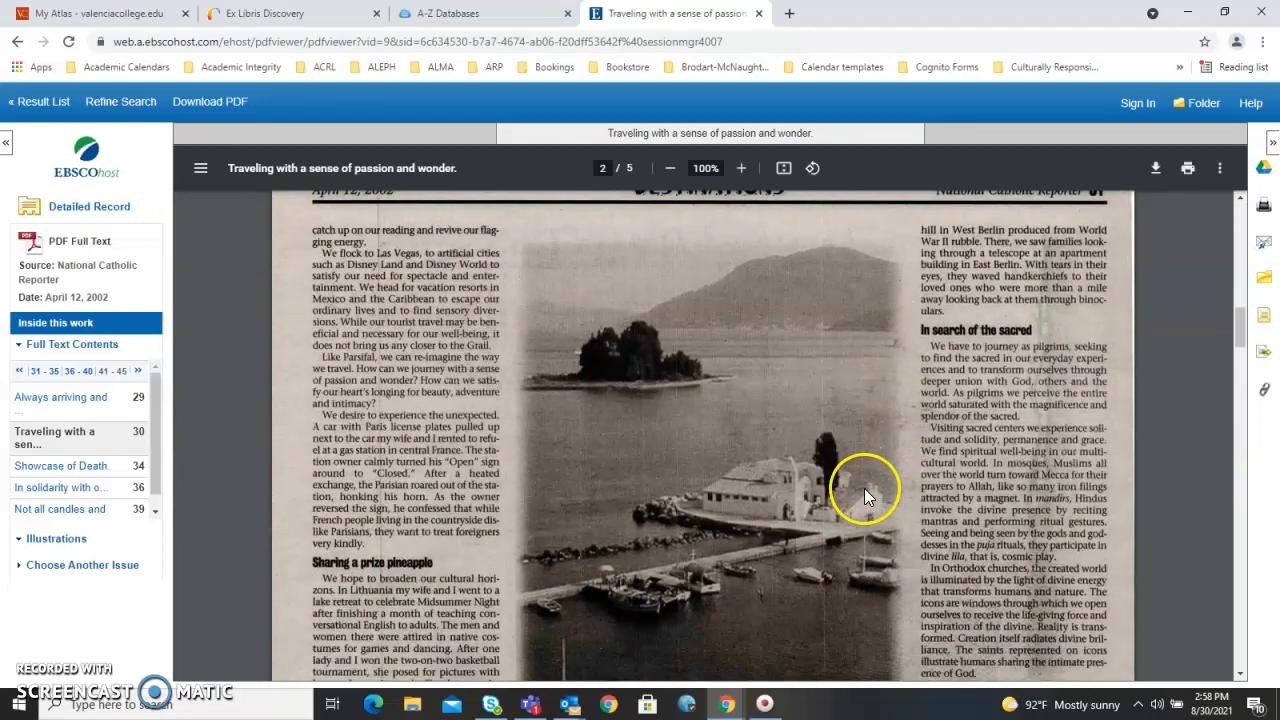
scroll(866, 475, up, 9)
scroll(864, 478, up, 4)
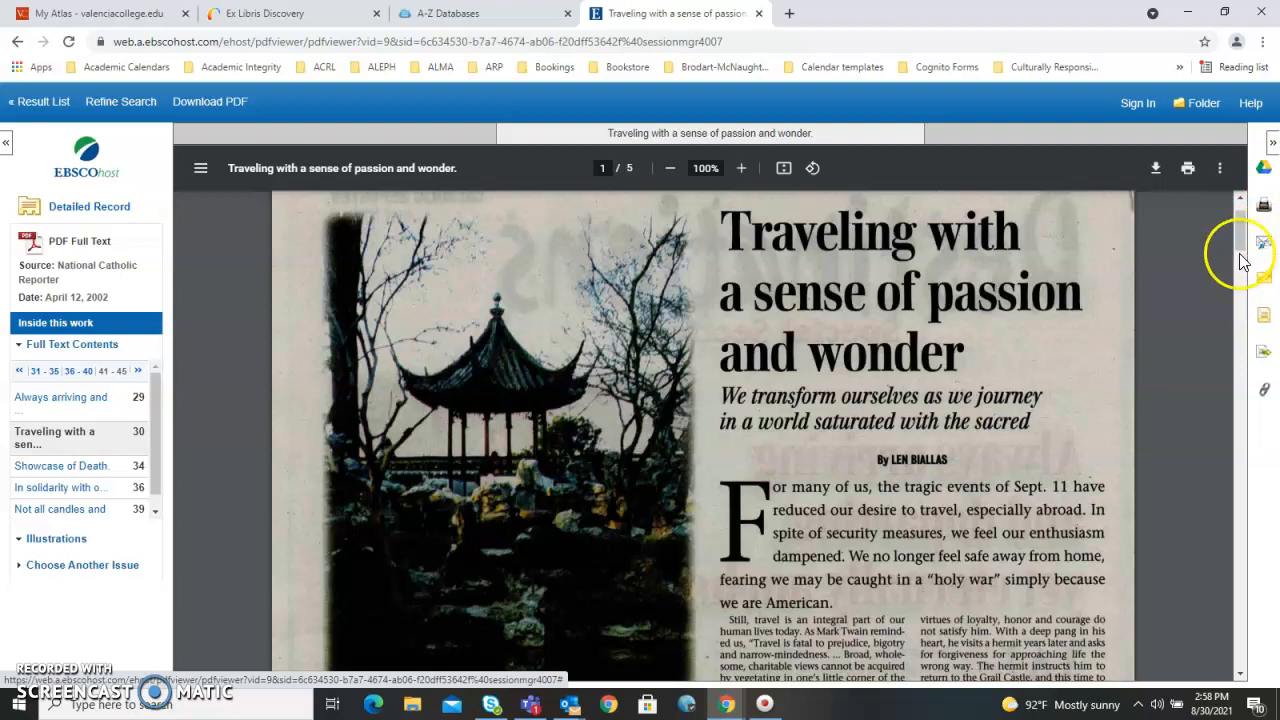
Open the article's citation formats and review the ABNT, AMA 11th, APA 7th and Chicago 17th author-date entries.
click(1266, 326)
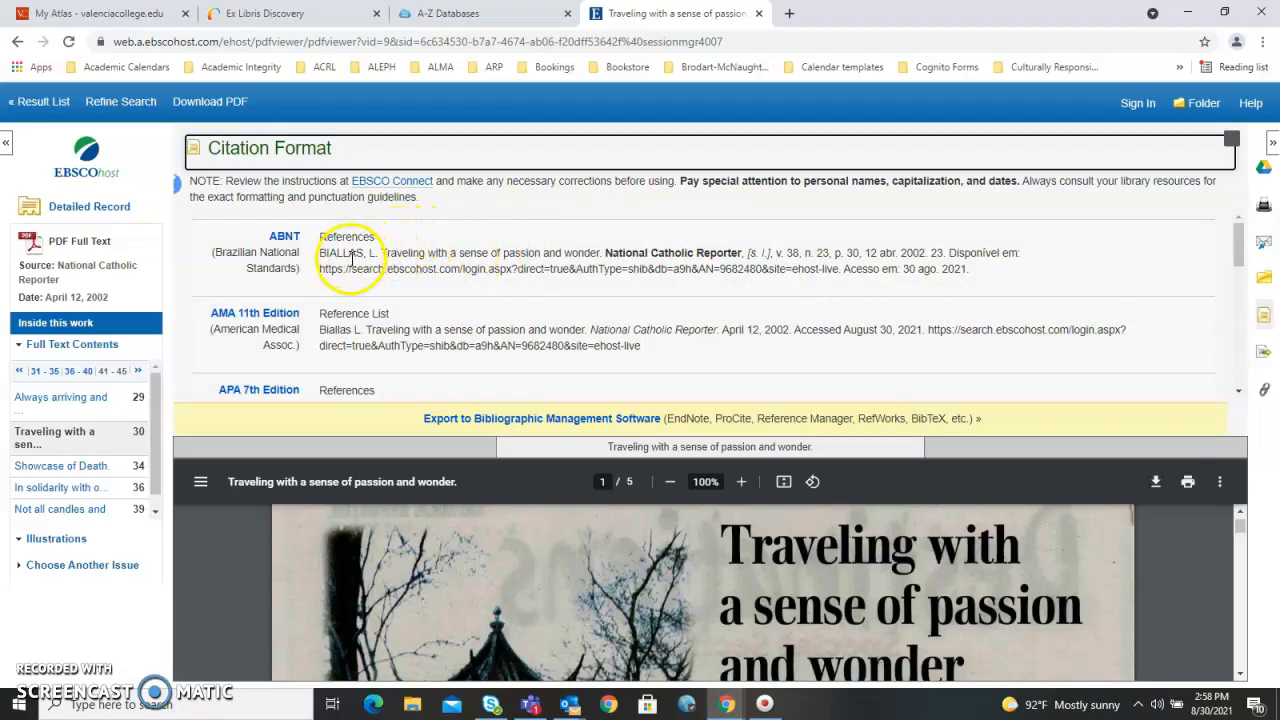
scroll(276, 260, down, 1)
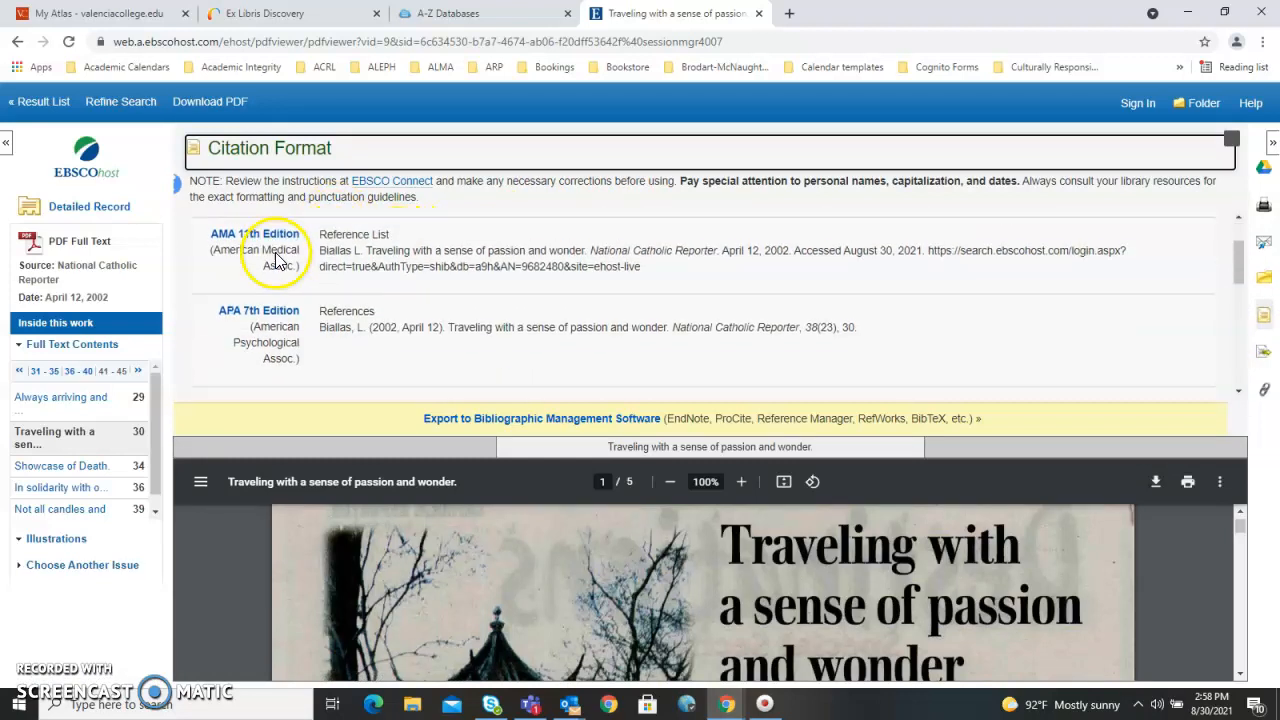
scroll(280, 256, up, 1)
scroll(282, 252, down, 1)
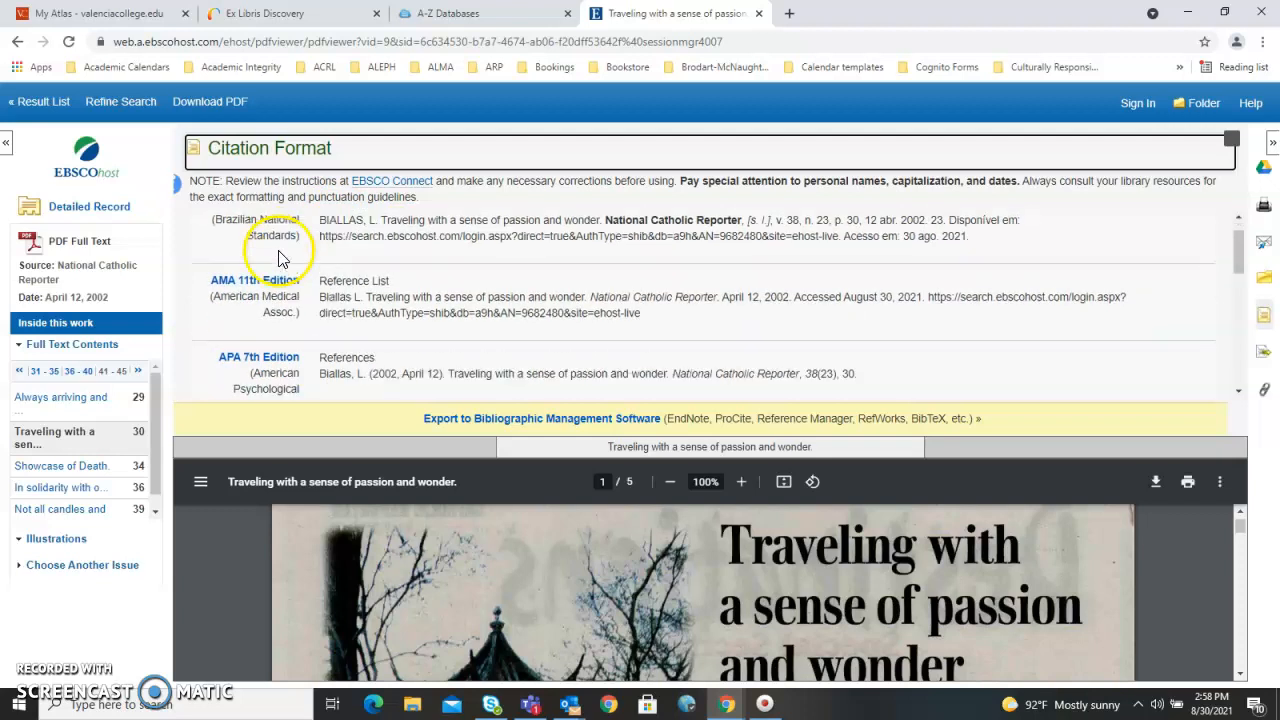
scroll(232, 252, down, 1)
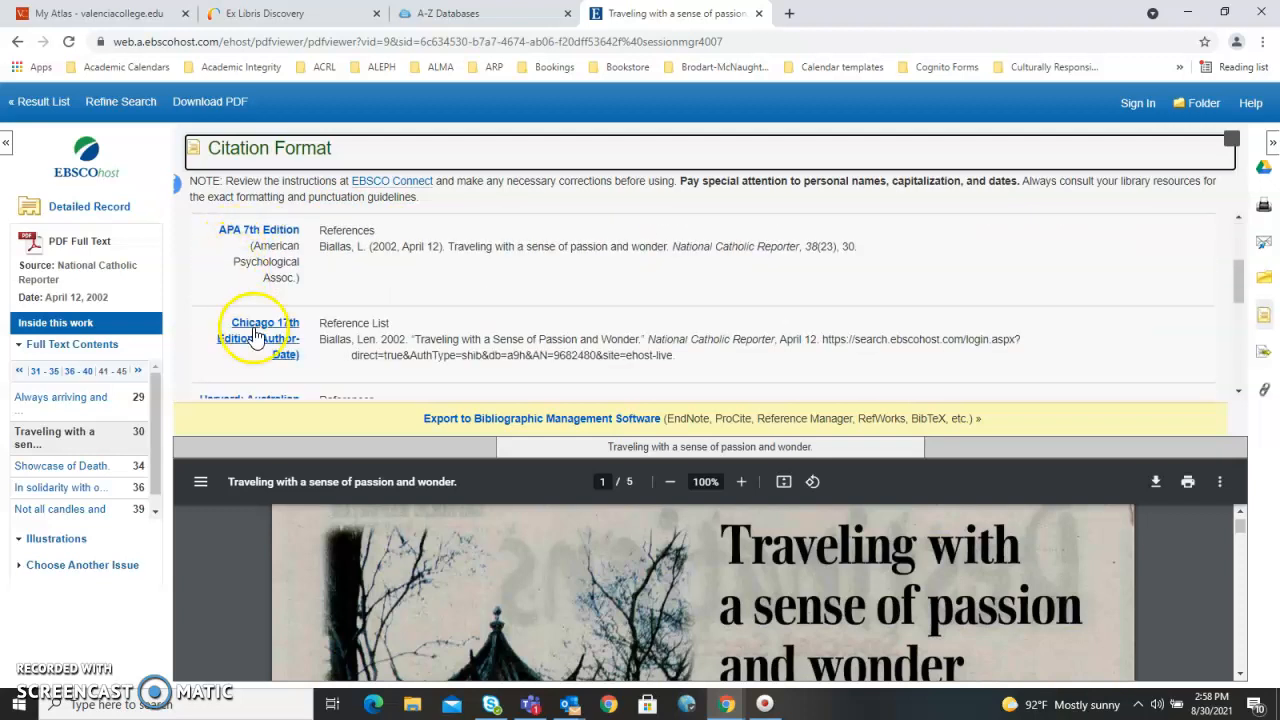
scroll(254, 328, down, 1)
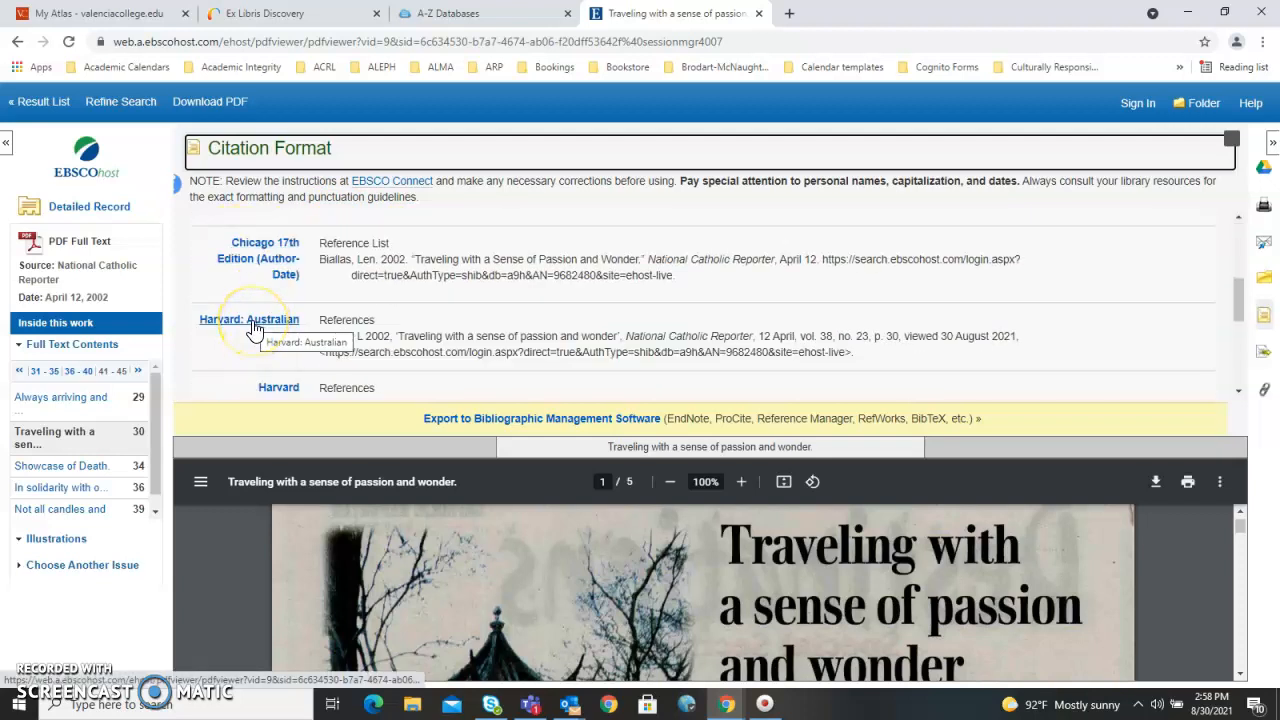
Review the Harvard, Chicago notes and bibliography, MLA 8th Edition and Vancouver/ICMJE citations, and close the citation formats.
scroll(256, 328, down, 1)
click(249, 255)
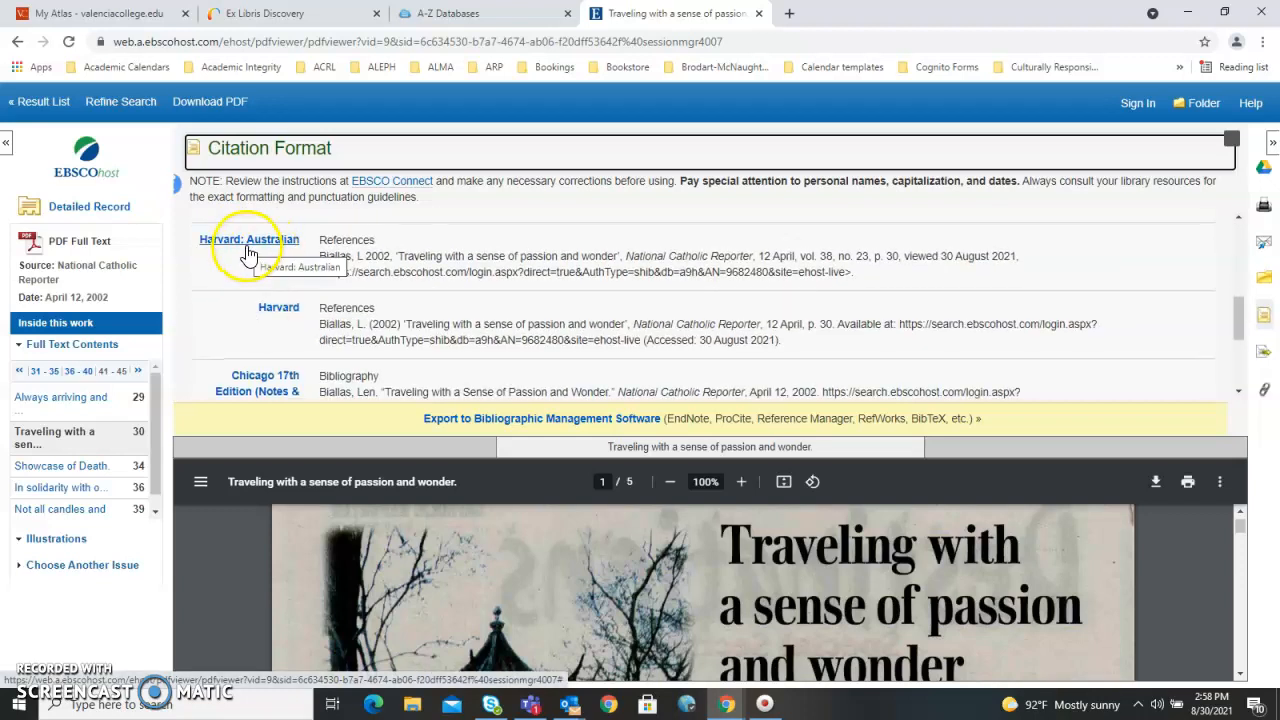
scroll(287, 325, down, 1)
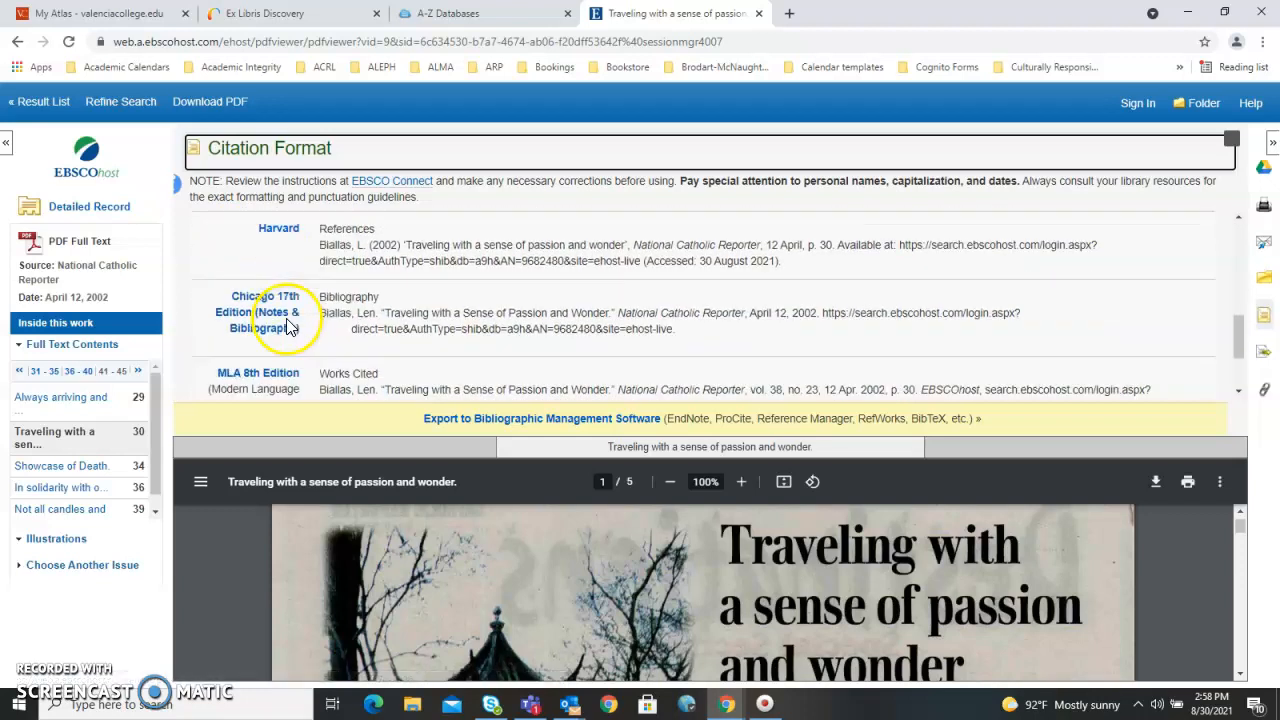
scroll(270, 318, down, 1)
scroll(250, 313, down, 1)
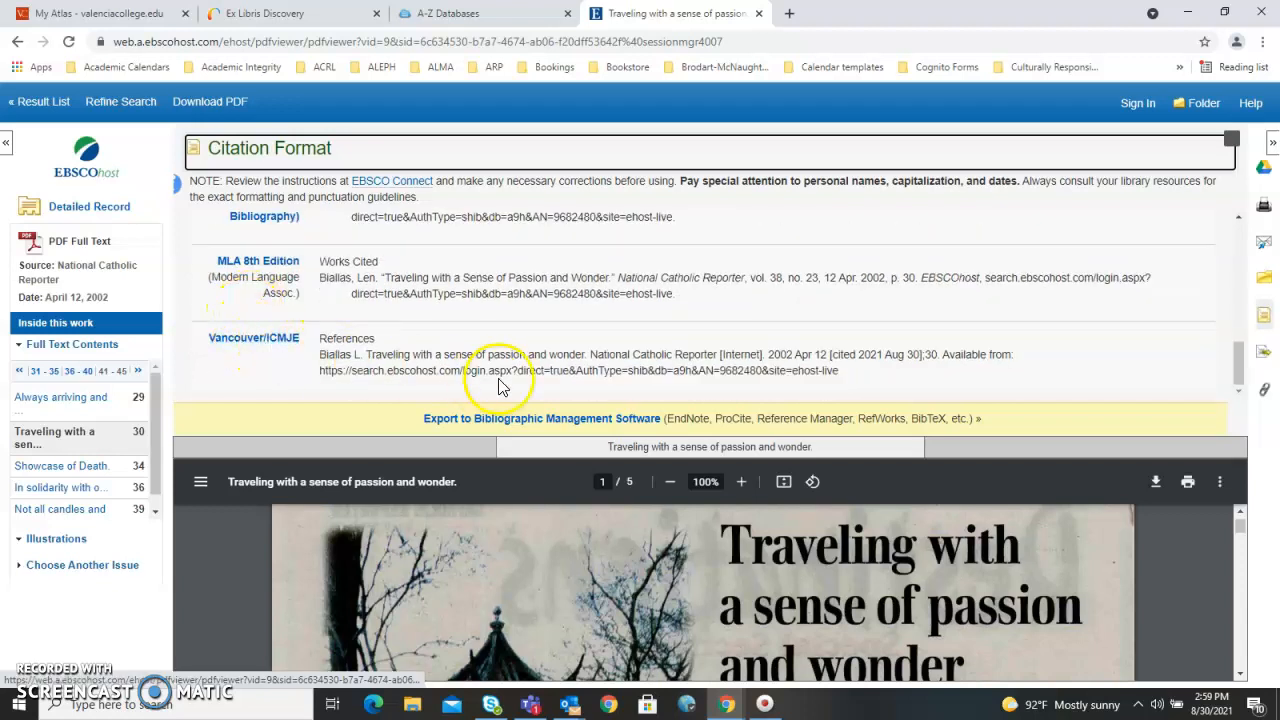
scroll(514, 320, up, 1)
scroll(600, 320, up, 1)
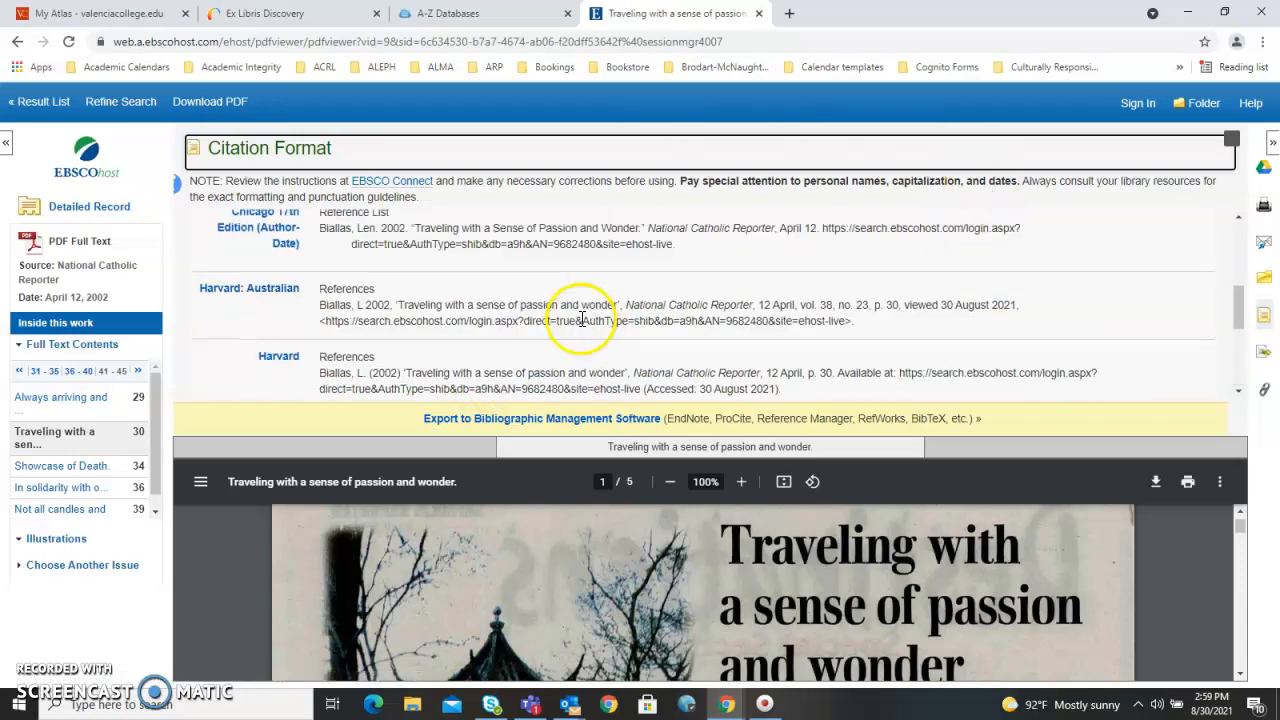
click(1234, 145)
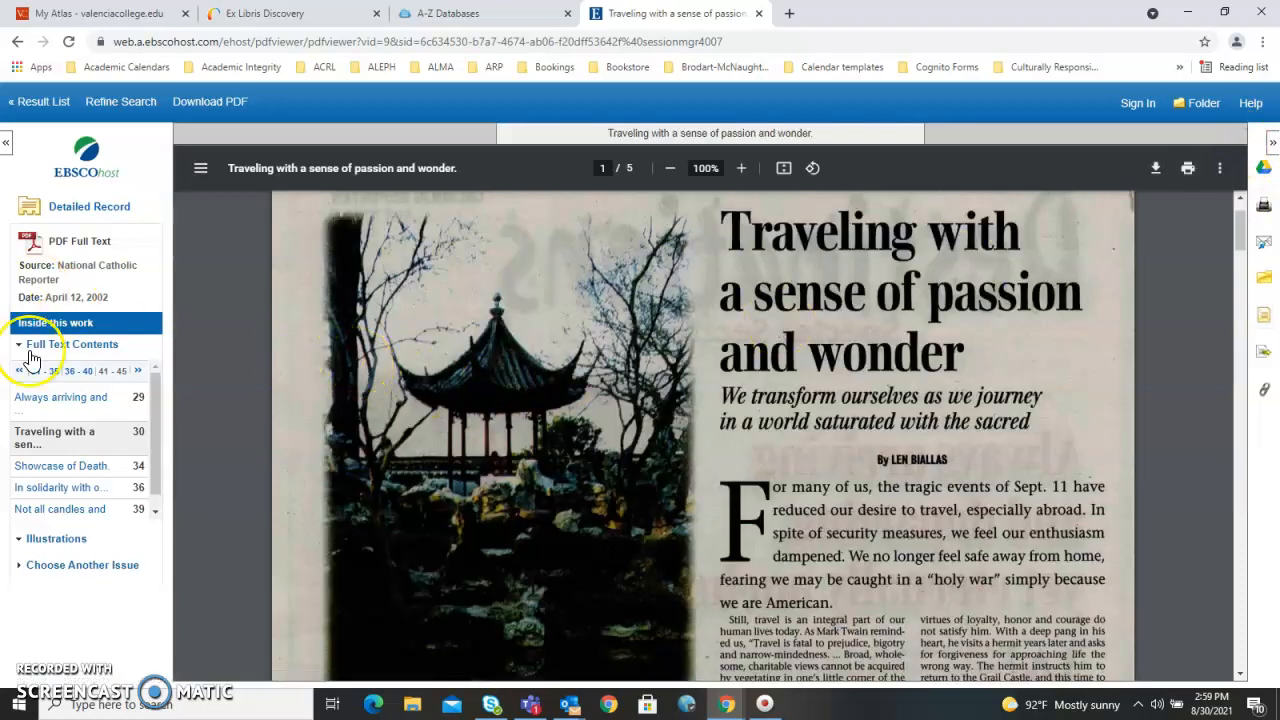